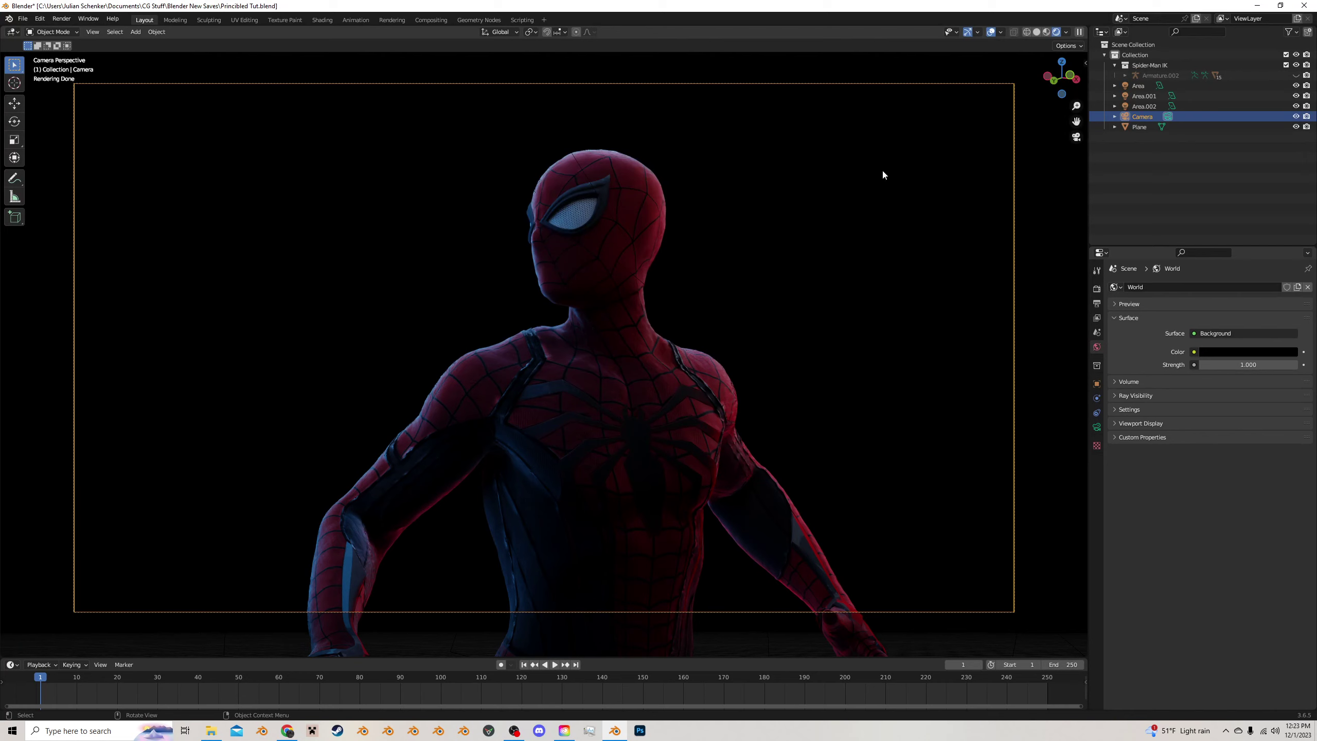
Look through the scene camera and keep the world background colour at pure black
middle_click_drag(405, 452, 438, 428)
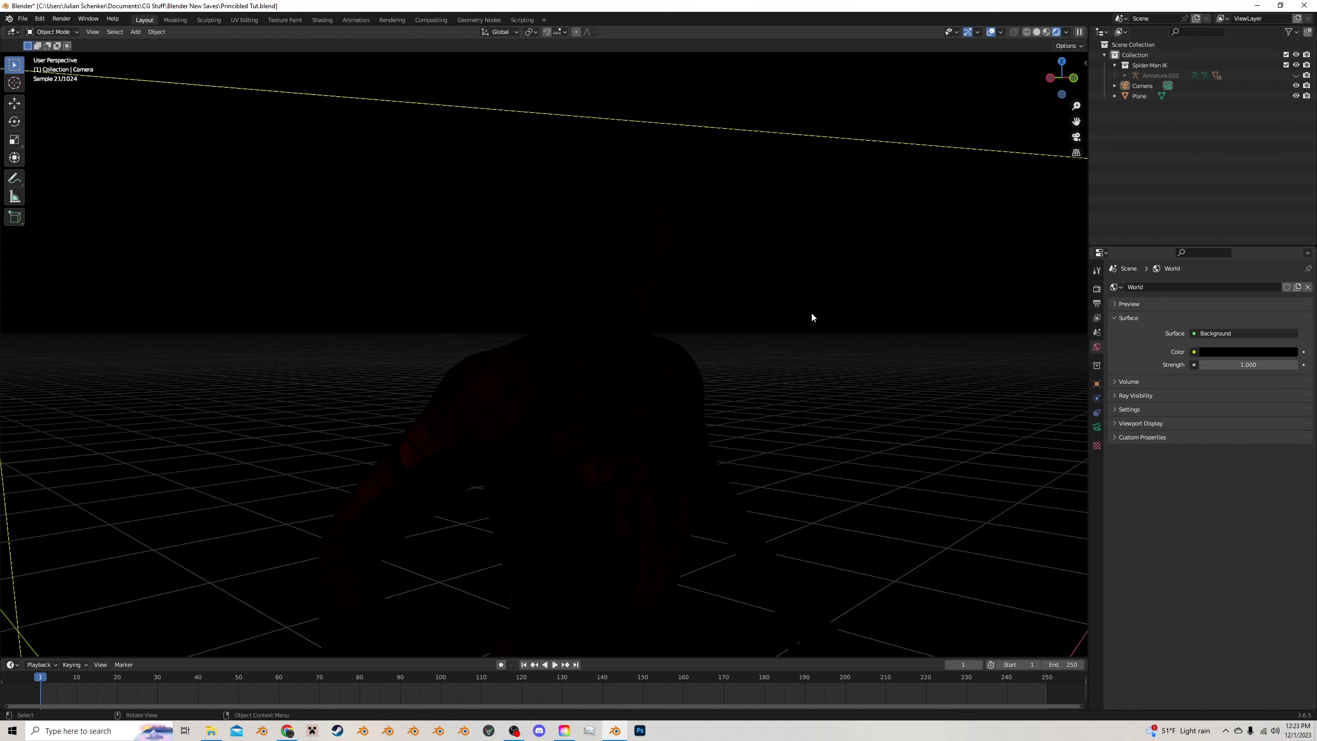
key("KP_0")
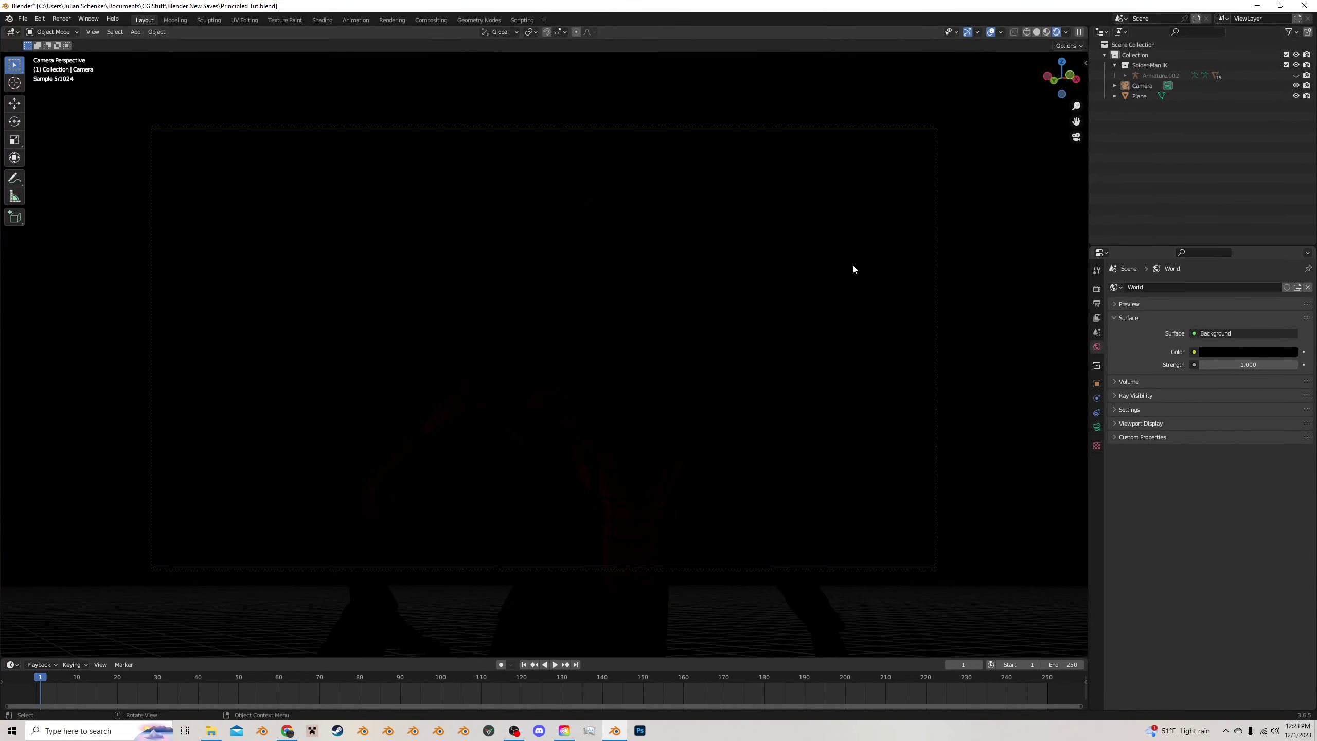
left_click(1251, 352)
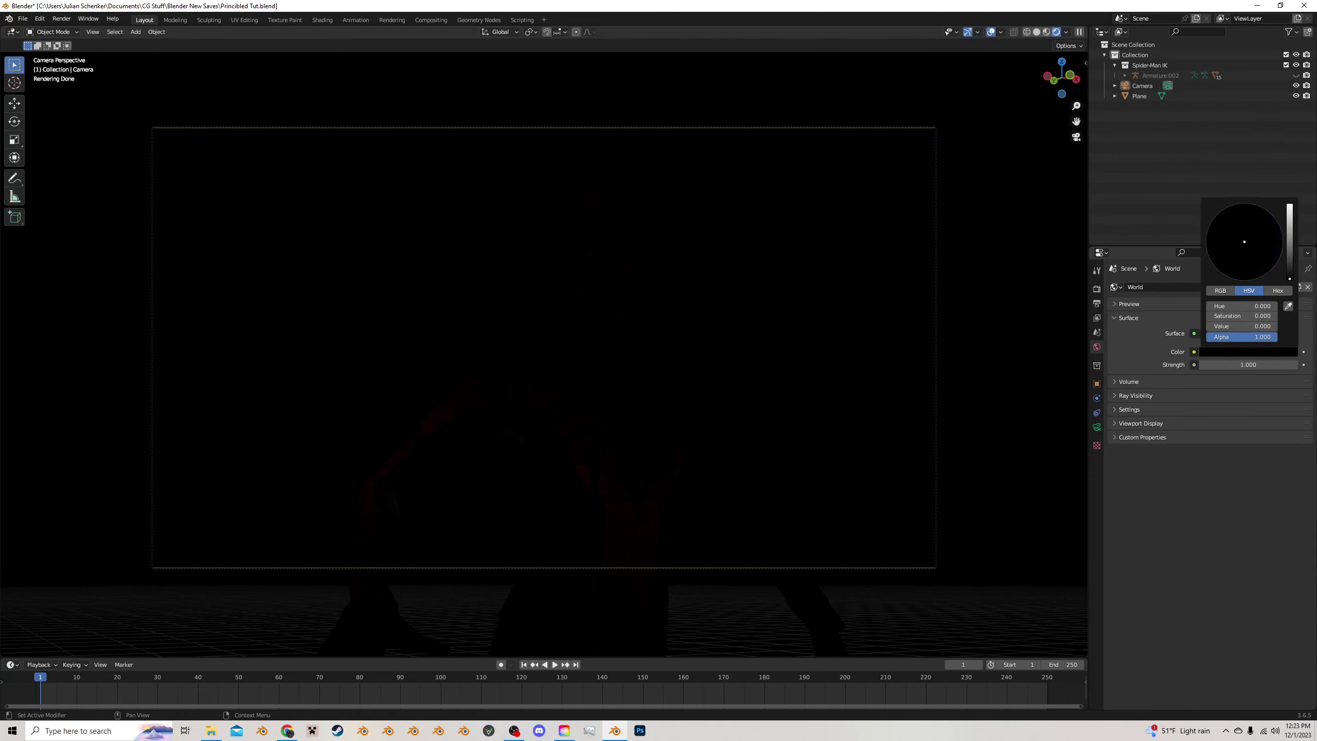
left_click_drag(1290, 279, 1270, 276)
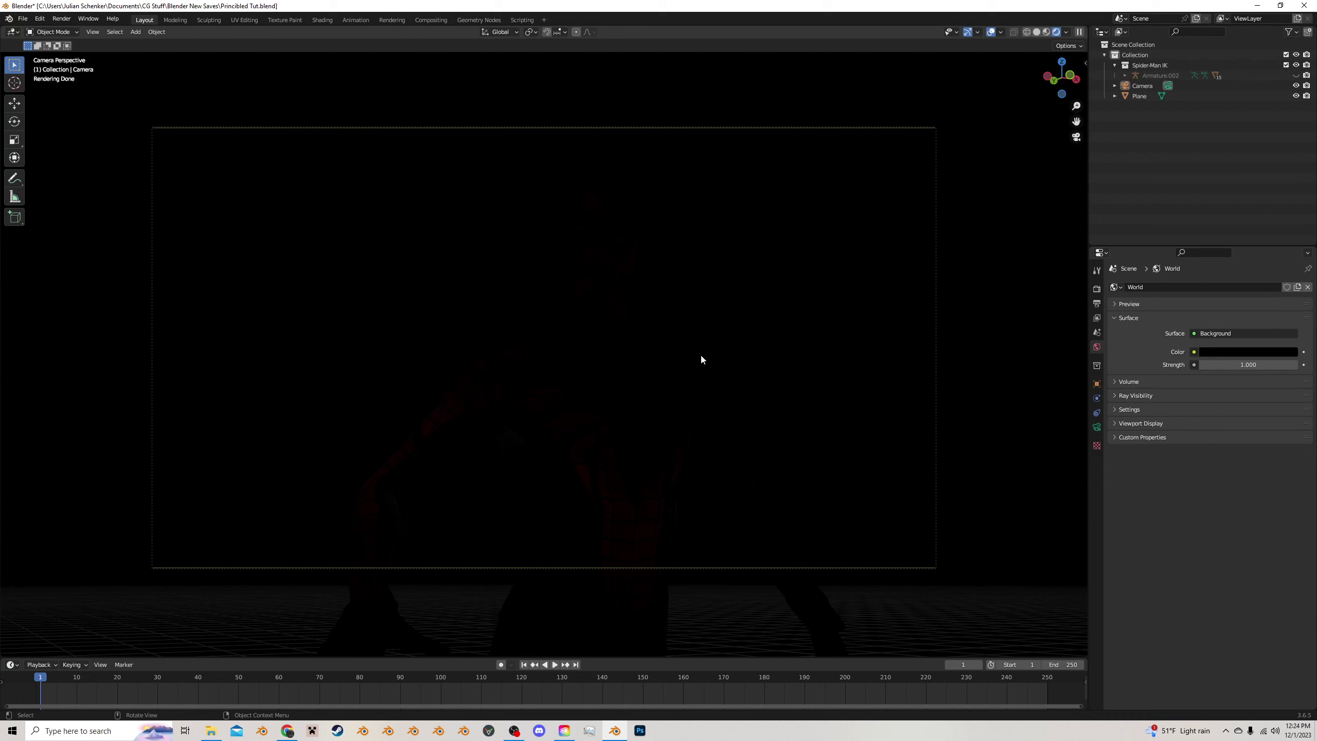
Add an area light, raise it along Z above Spider-Man, and return to camera view
middle_click_drag(658, 363, 653, 399)
key("shift+a")
mouse_move(578, 427)
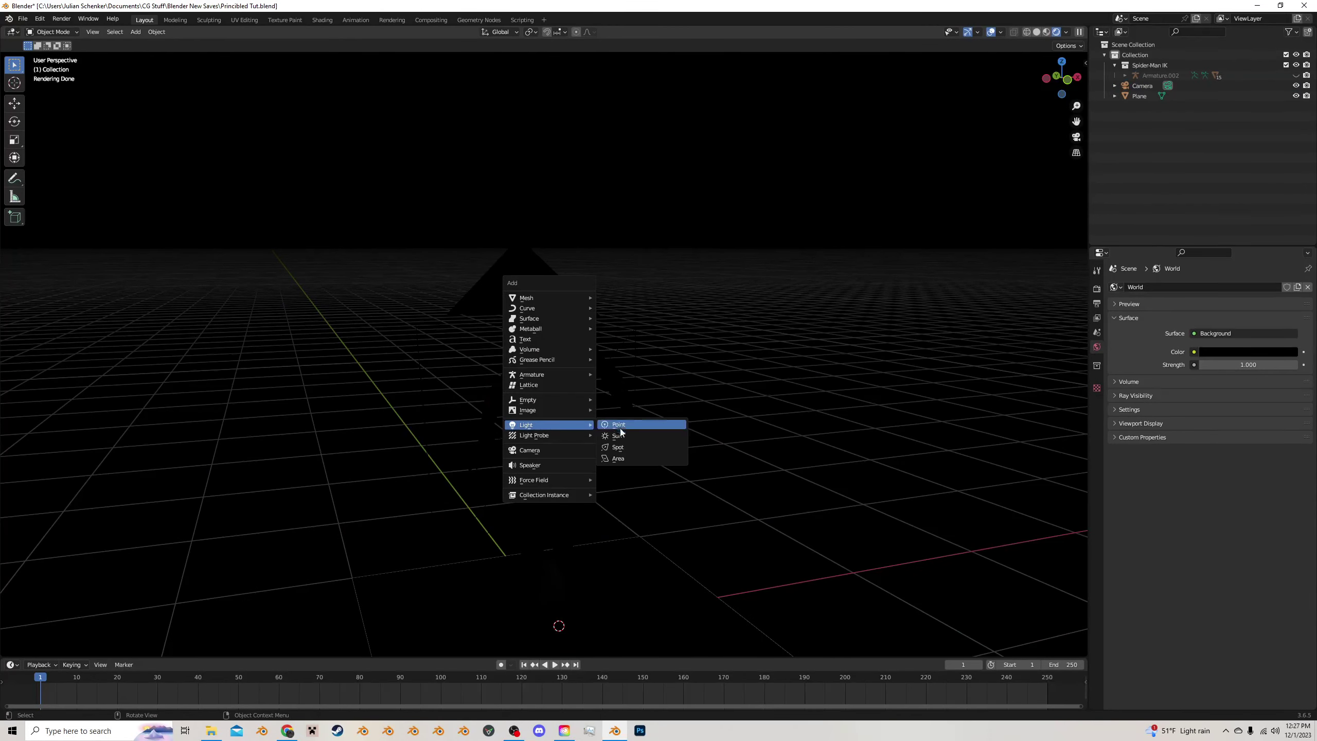
left_click(621, 462)
key("g")
key("z")
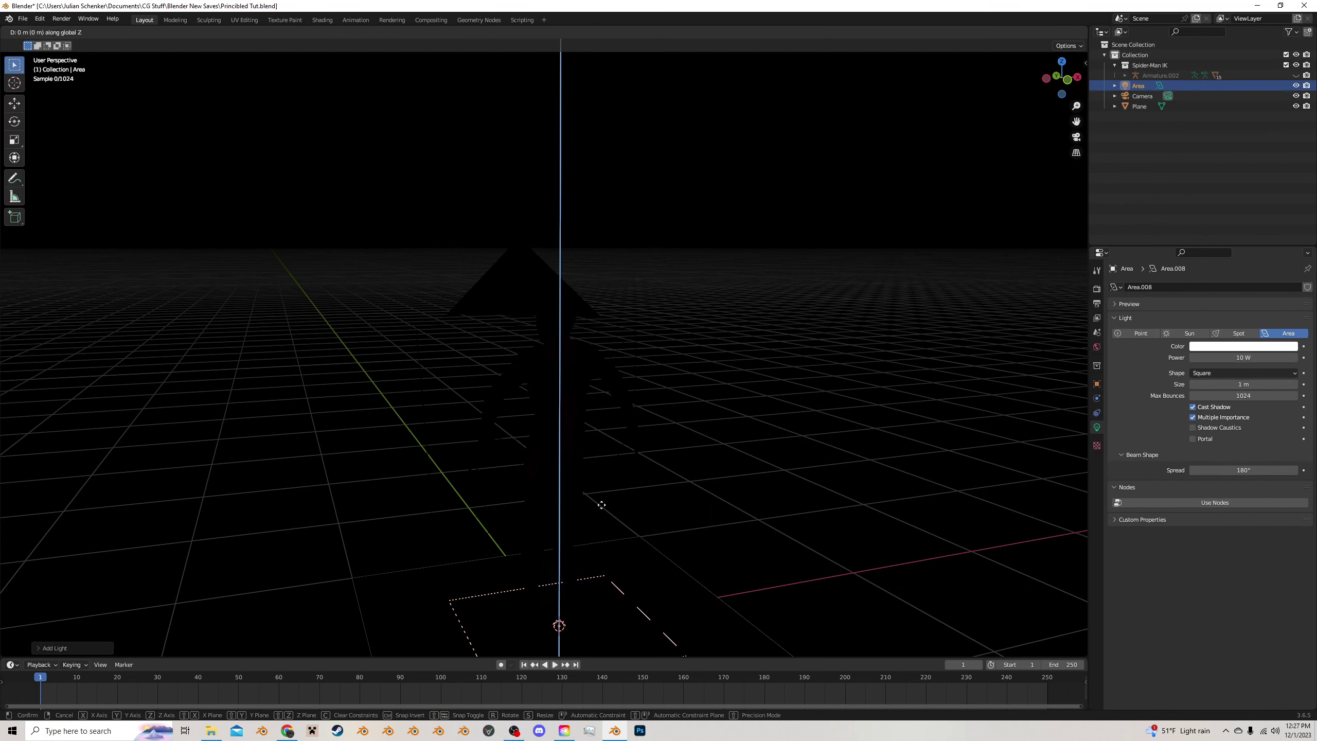
left_click(682, 124)
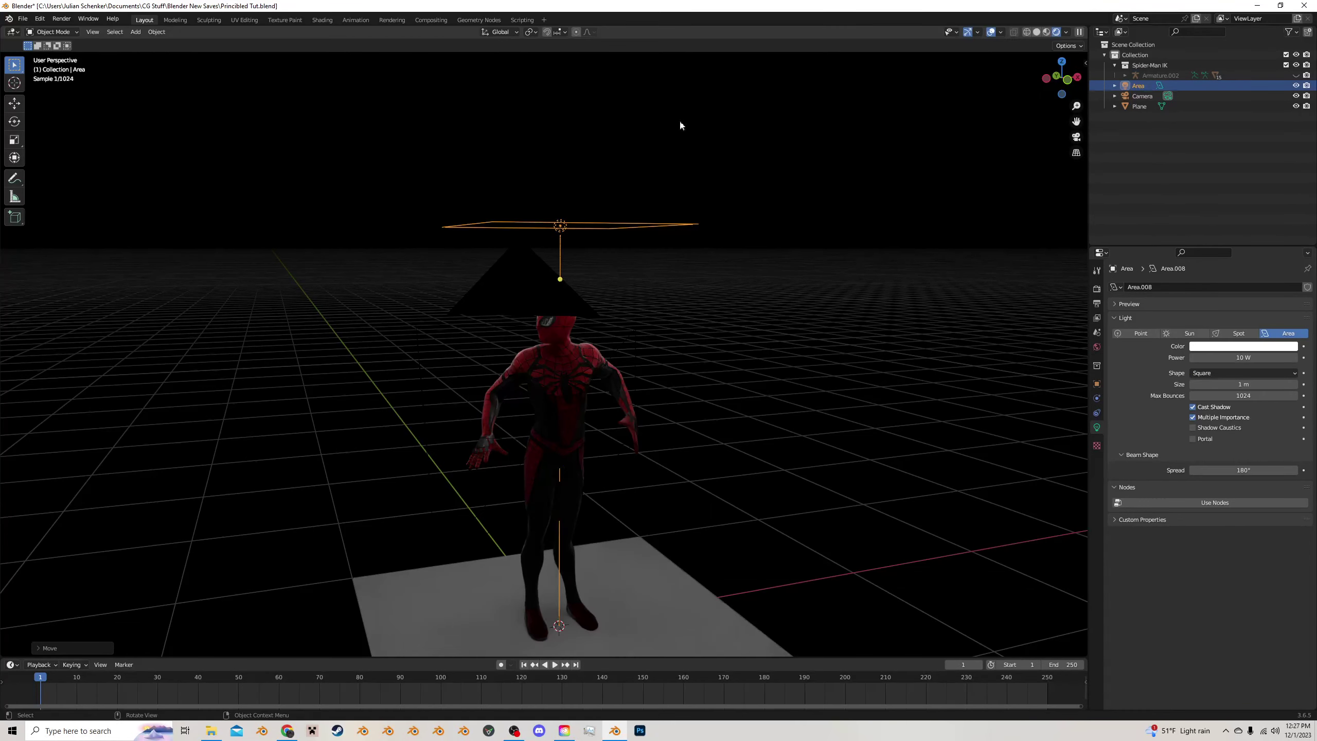
key("KP_0")
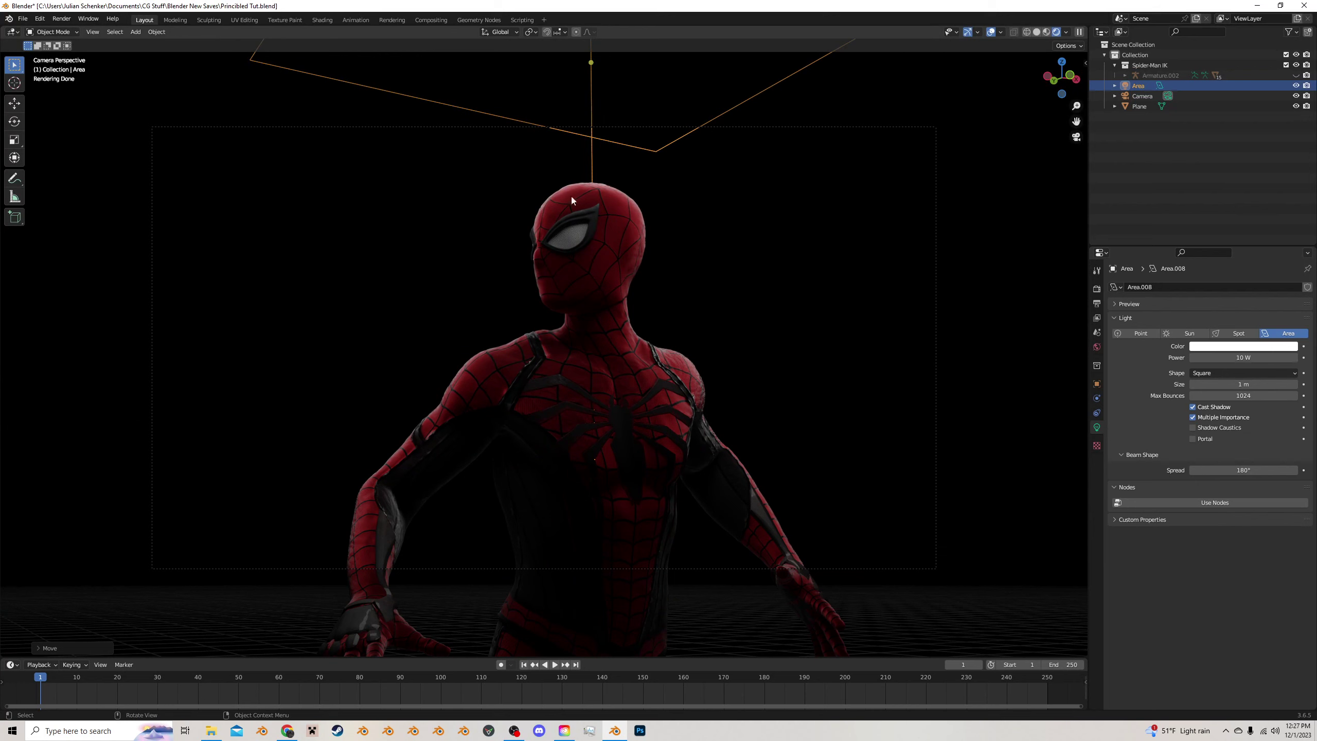
Set the new area light's power to 5 W and its colour to light blue
left_click(1238, 357)
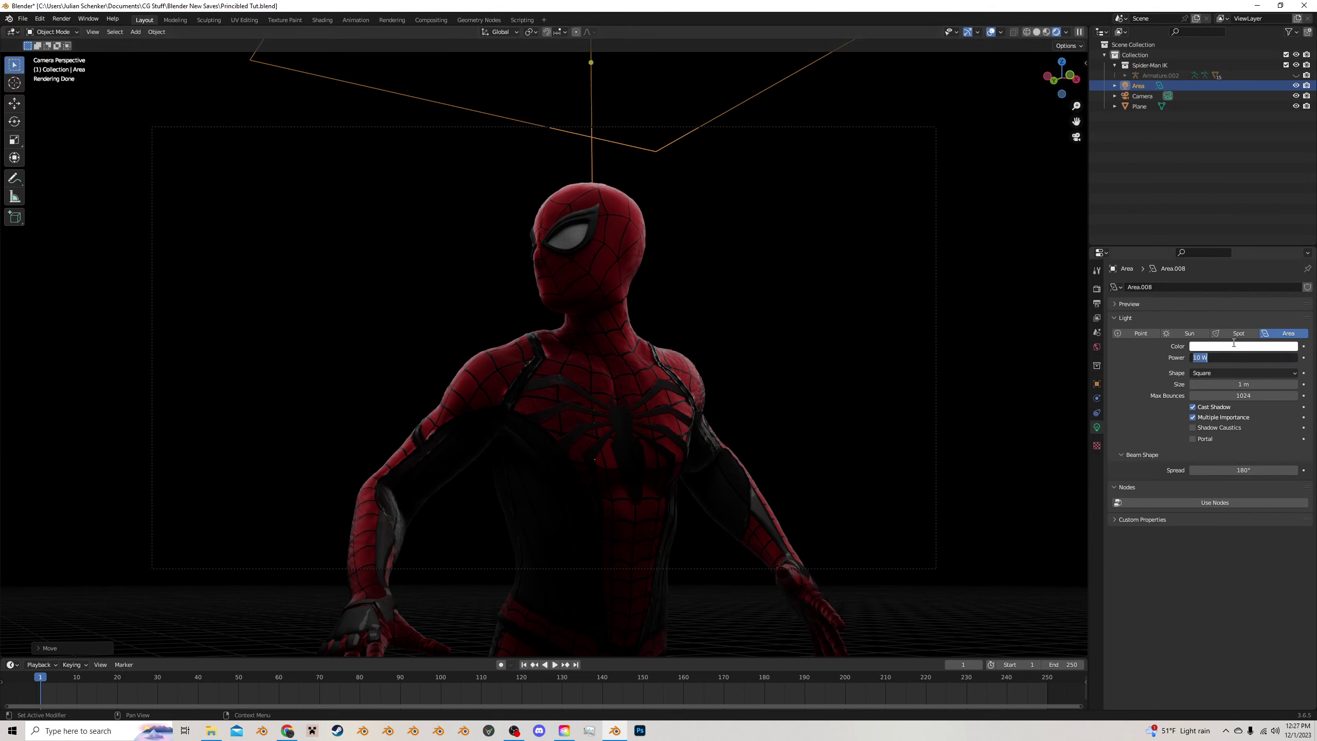
type("5")
key("Return")
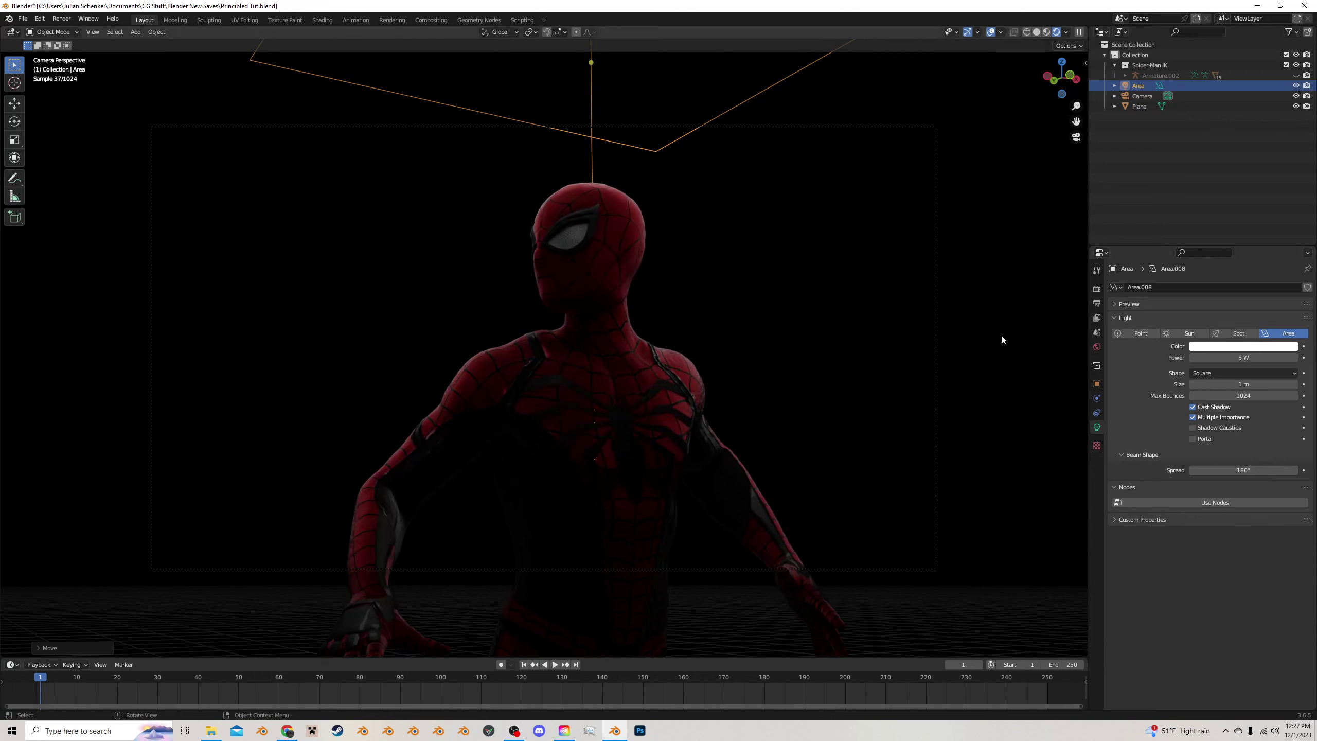
left_click(1246, 346)
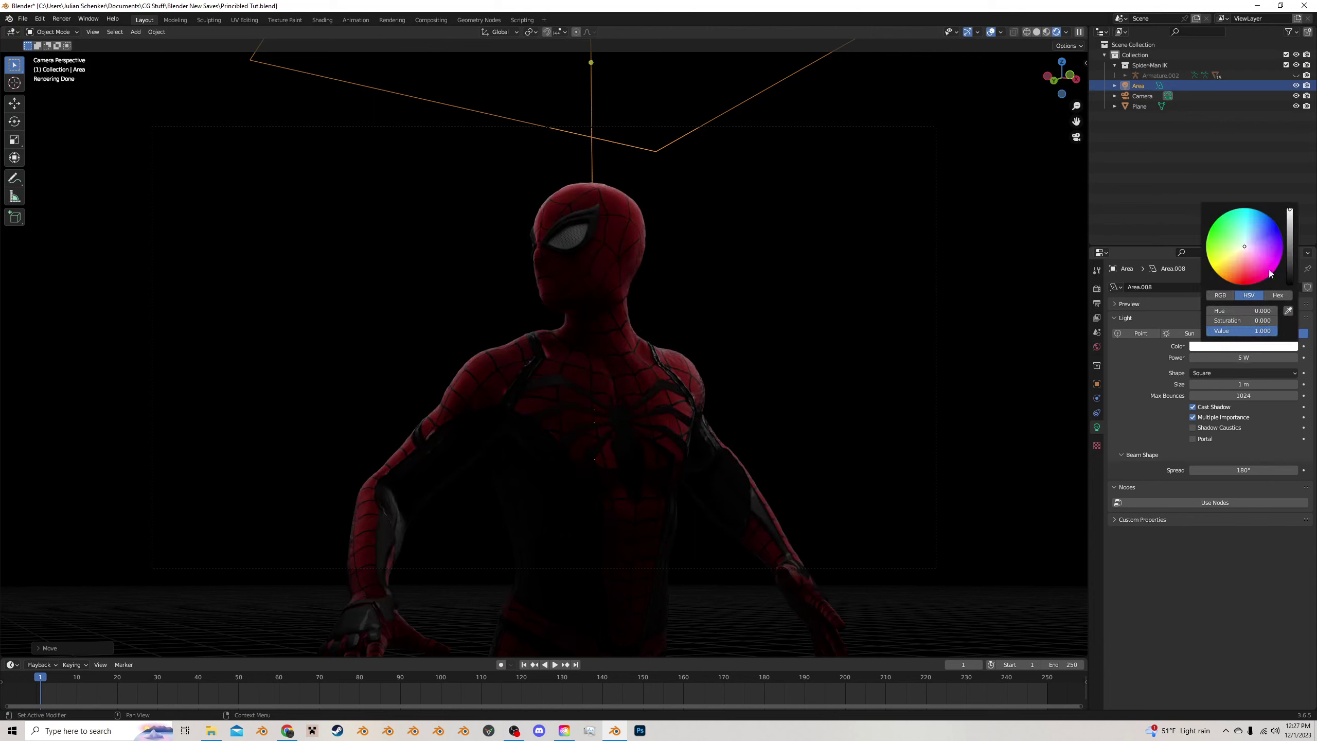
left_click(1249, 239)
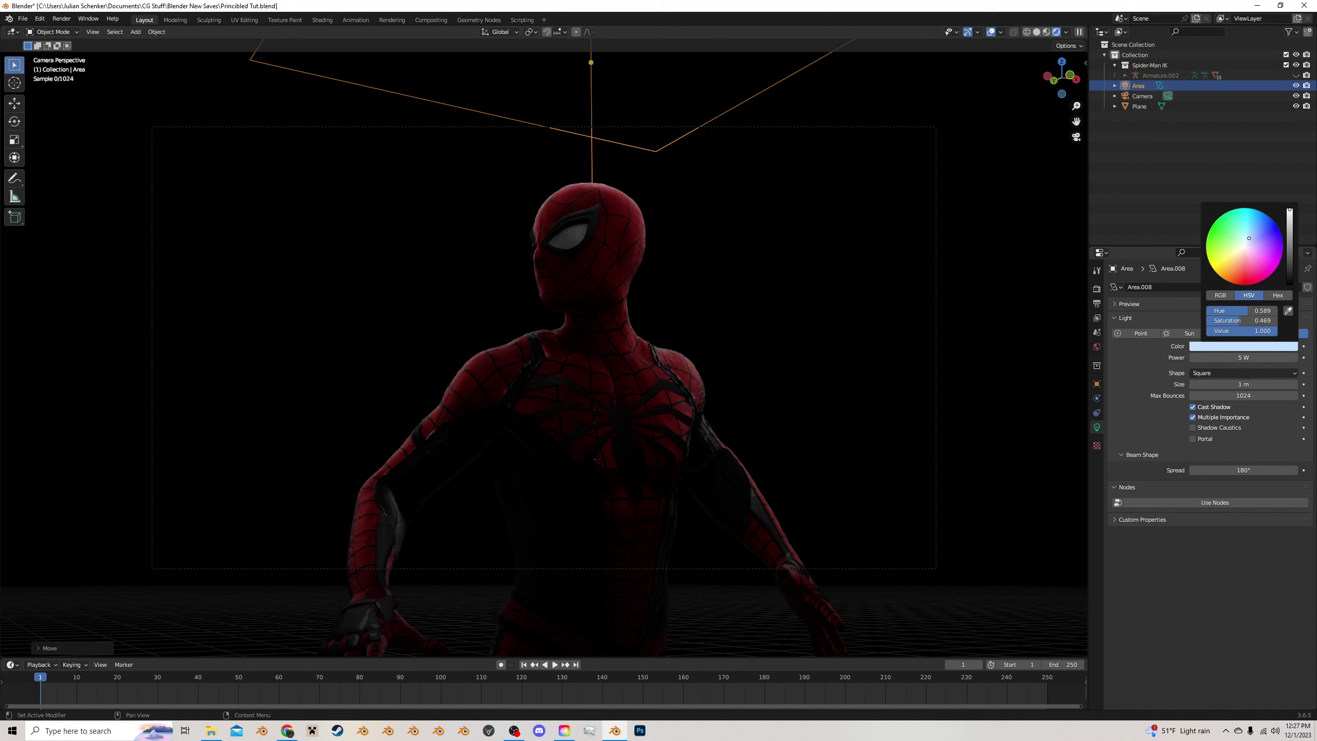
left_click(1252, 239)
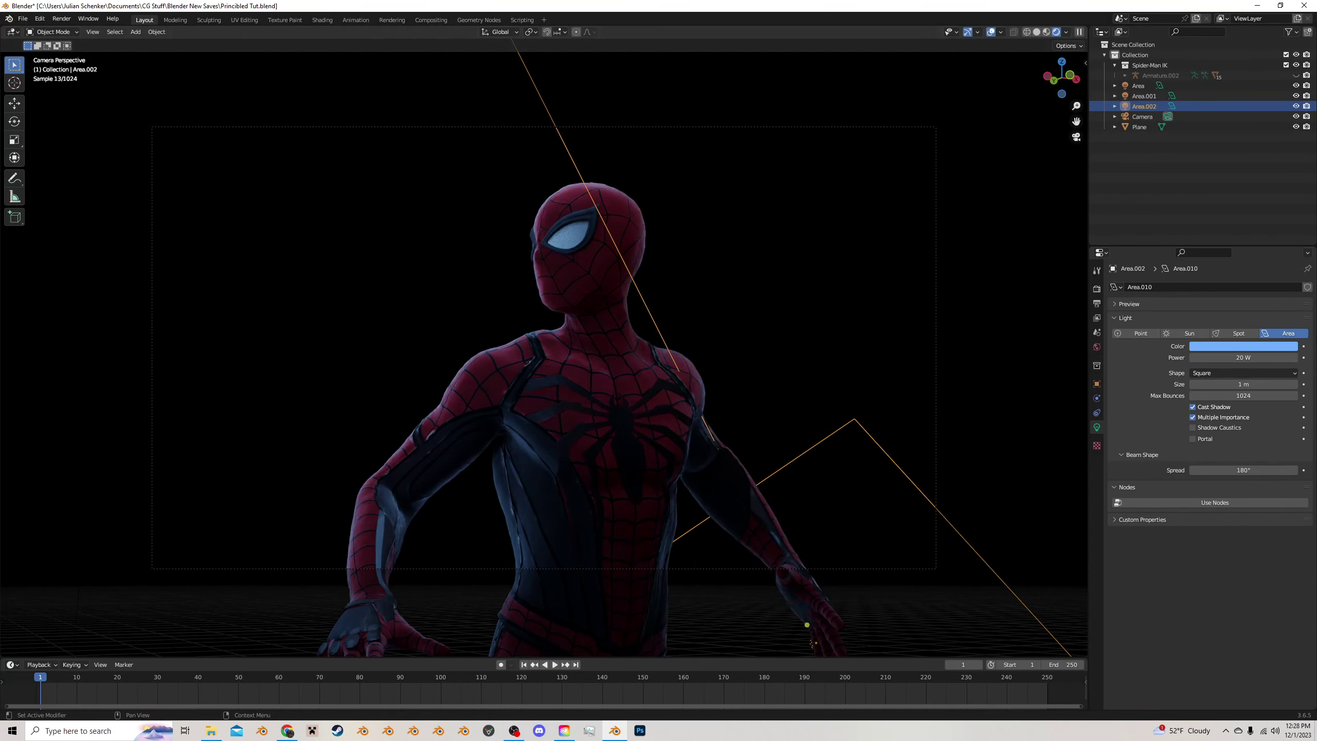
Make Area.002 a deep red at 10 W power, then deselect it
left_click(1253, 346)
left_click(1242, 266)
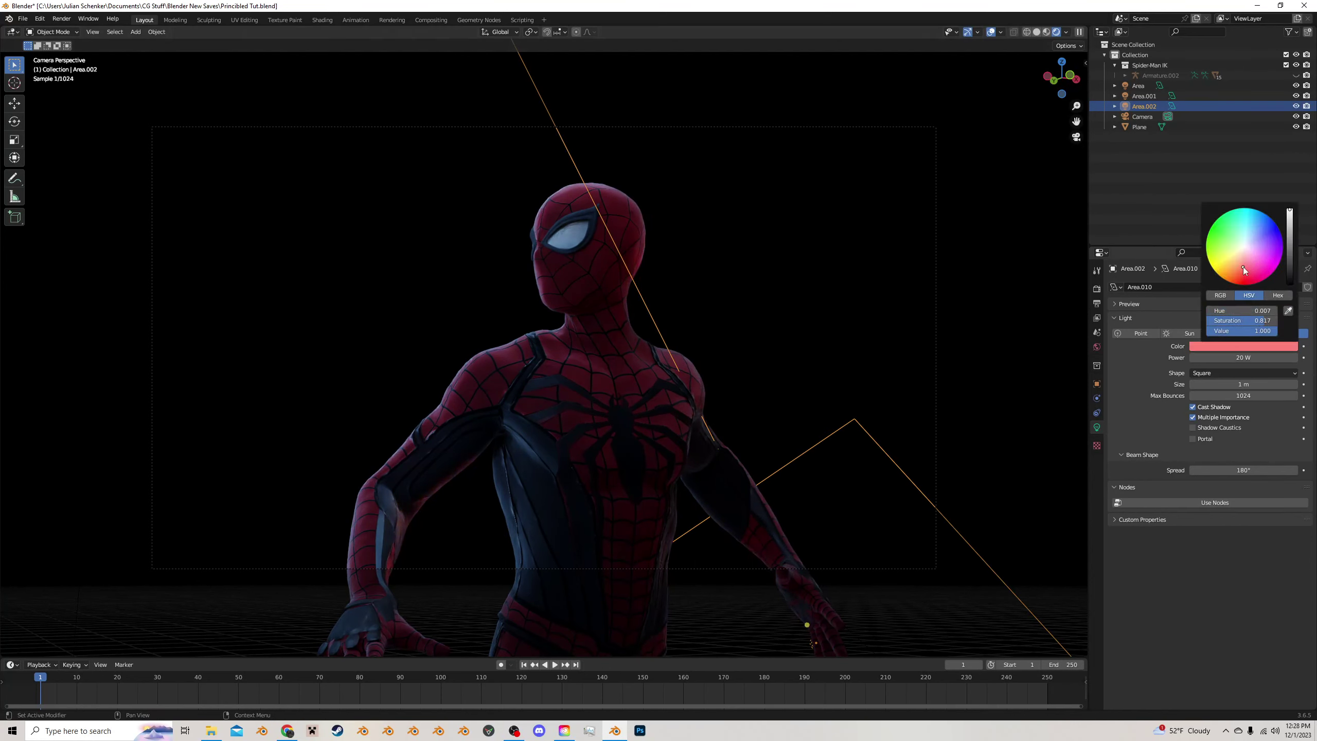
left_click(1243, 269)
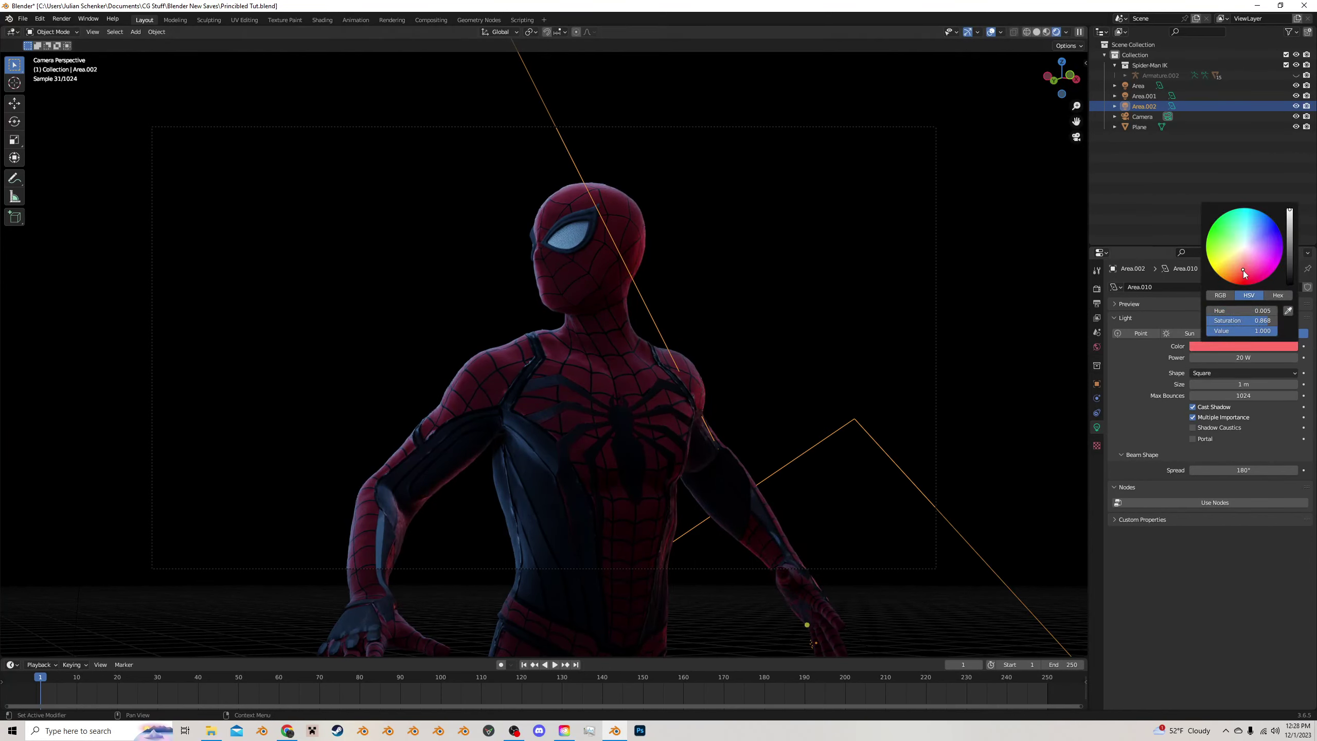
double_click(1243, 358)
type("10")
key("Return")
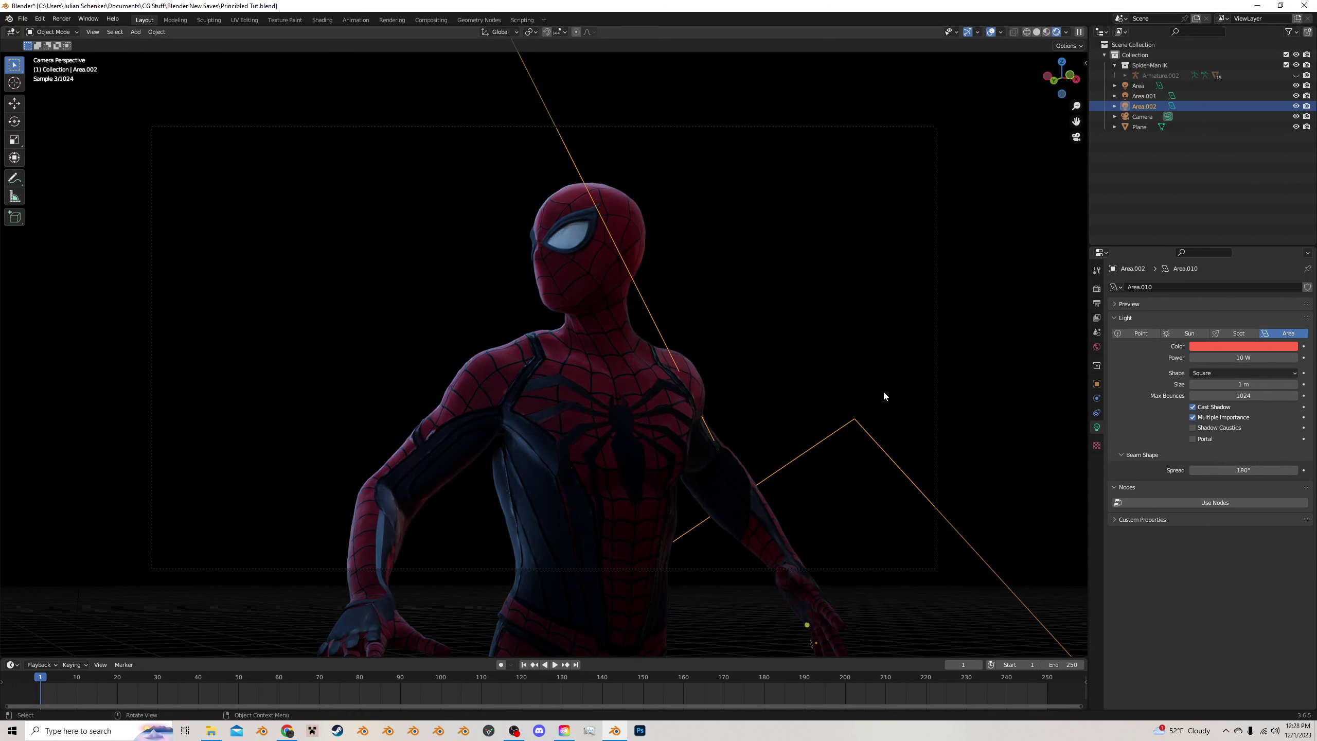
left_click(943, 366)
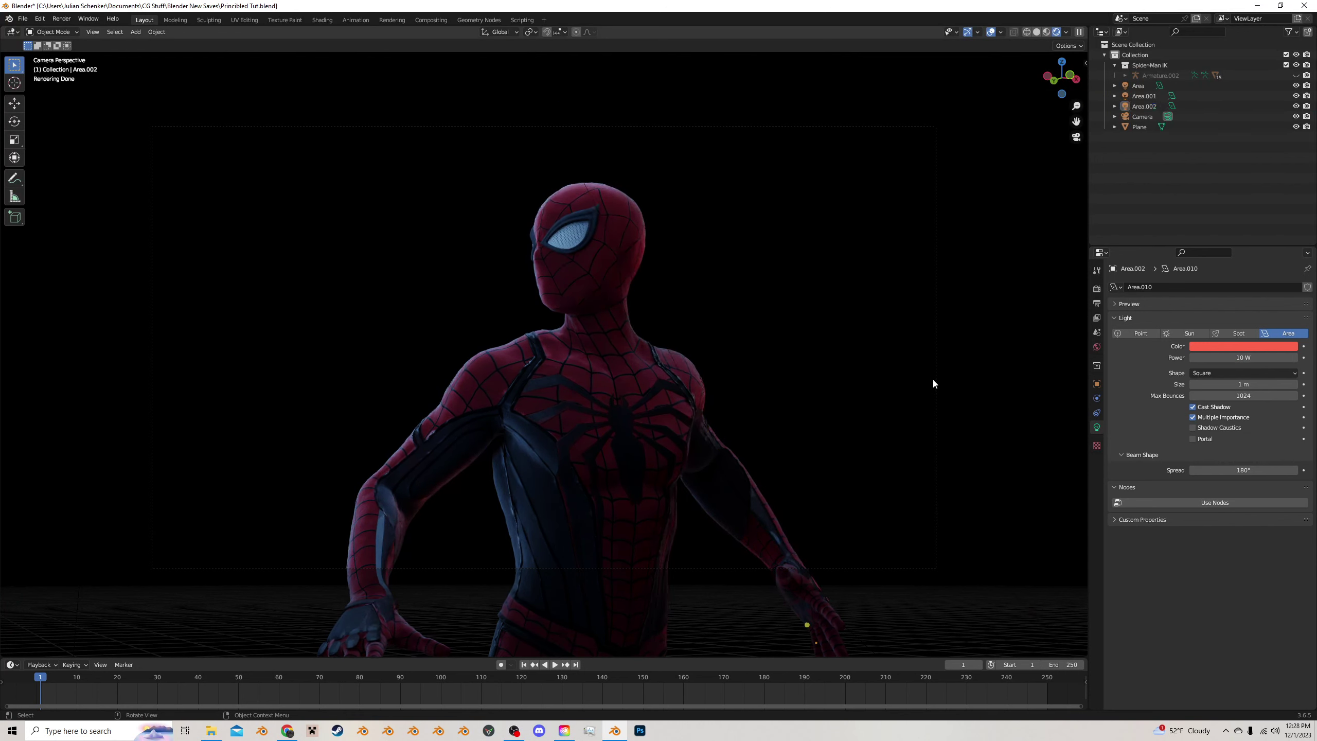
Switch to the Compositing workspace, render Spider-Man with F12, and close the render window
scroll(873, 402, "up", 2)
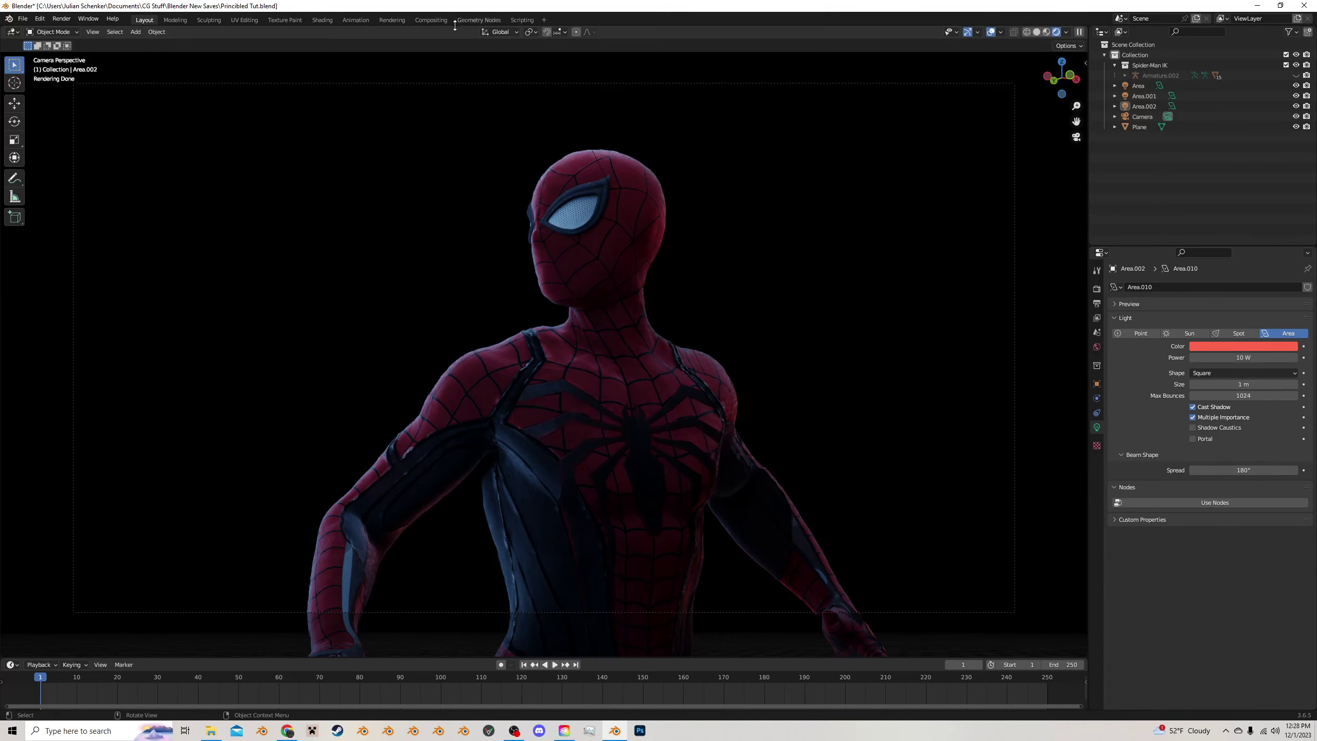
left_click(432, 20)
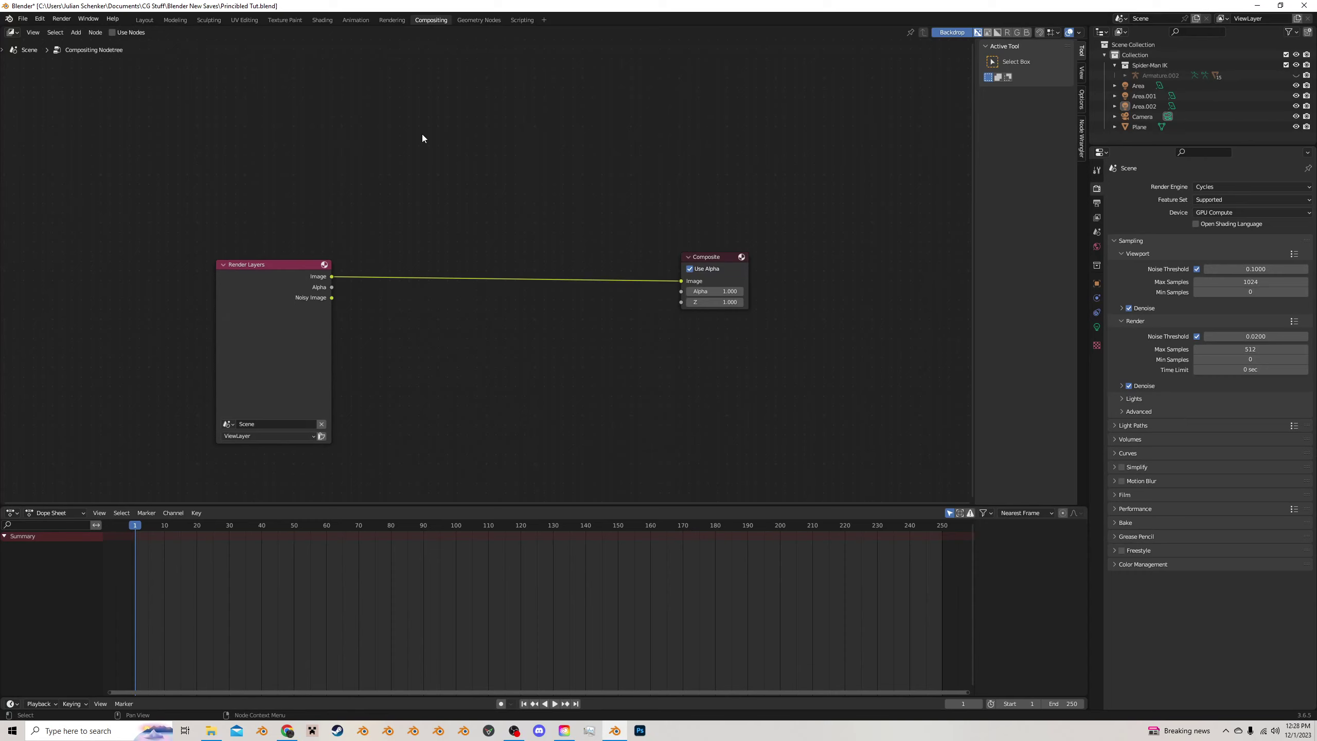
key("F12")
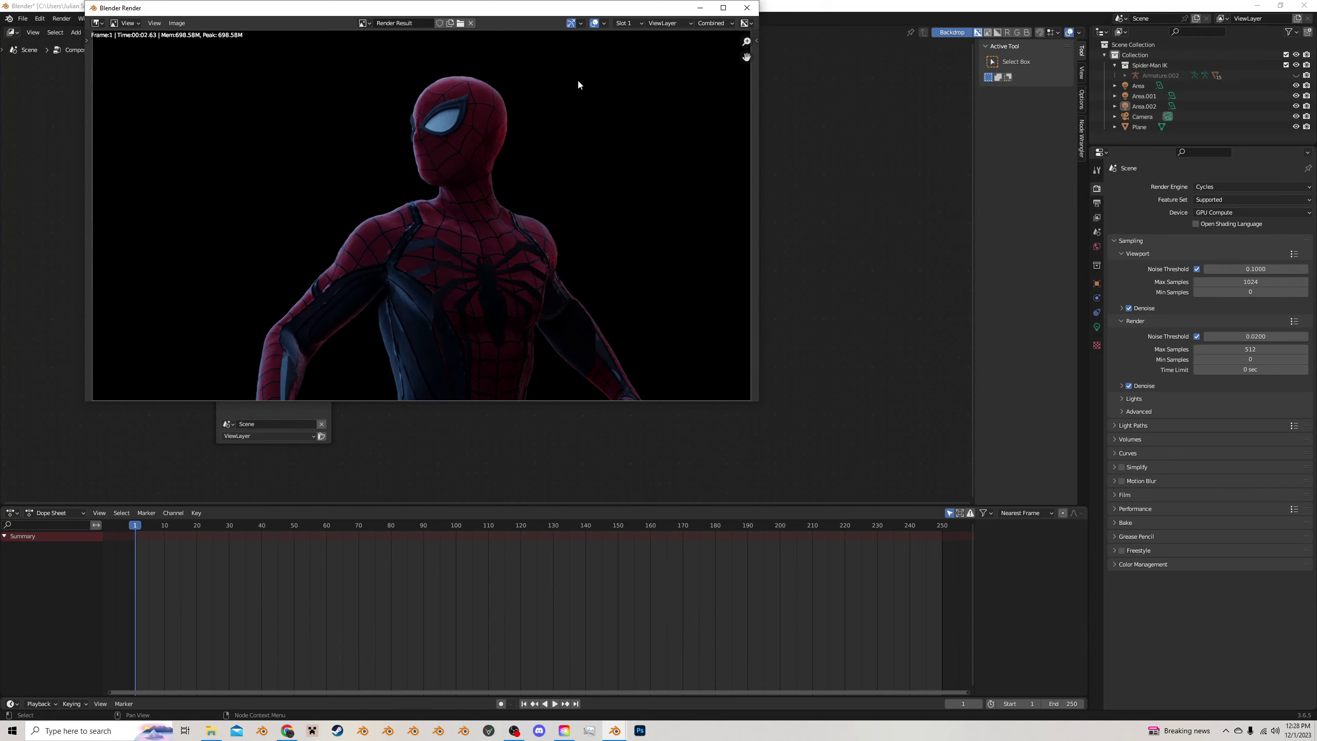
left_click(746, 8)
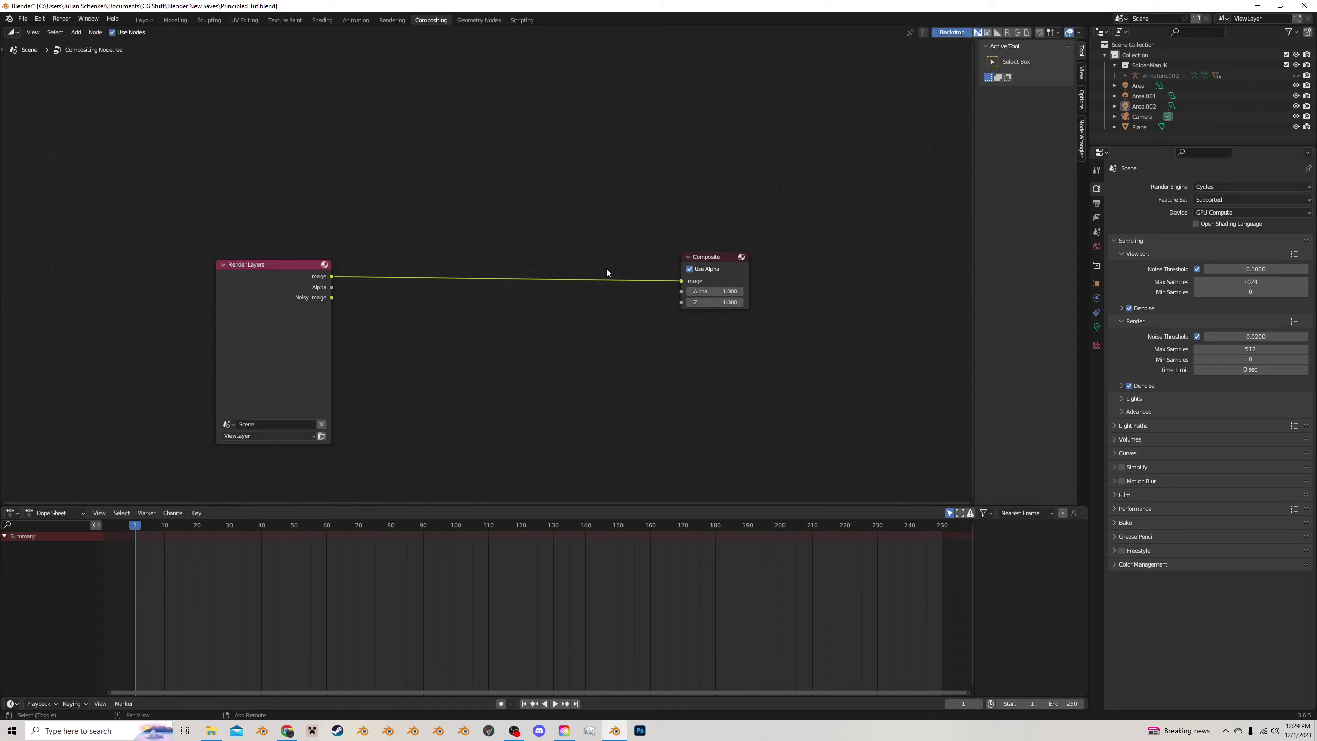
Add a reroute on the Render Layers link, connect a Viewer from it, and shift Render Layers left
right_click_drag(605, 267, 619, 316, "shift")
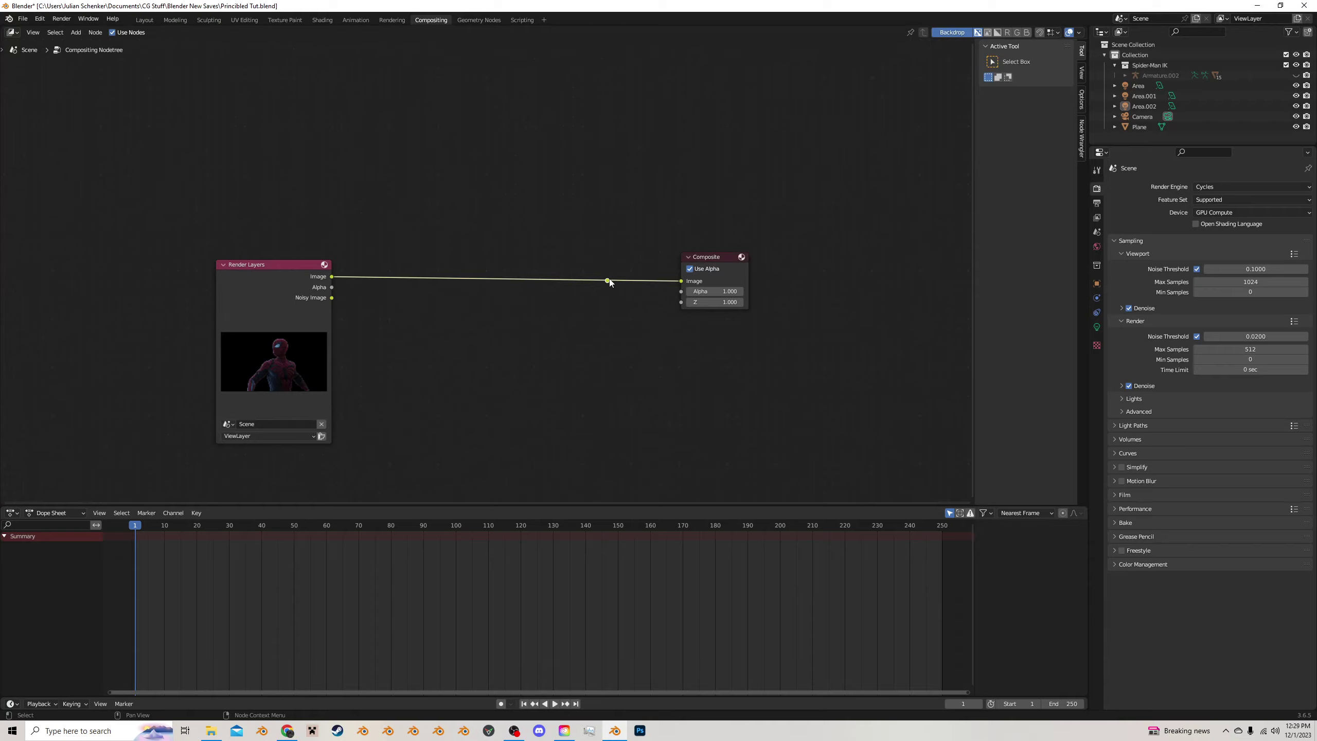
scroll(610, 282, "up", 1)
left_click_drag(627, 283, 718, 343)
type("vi")
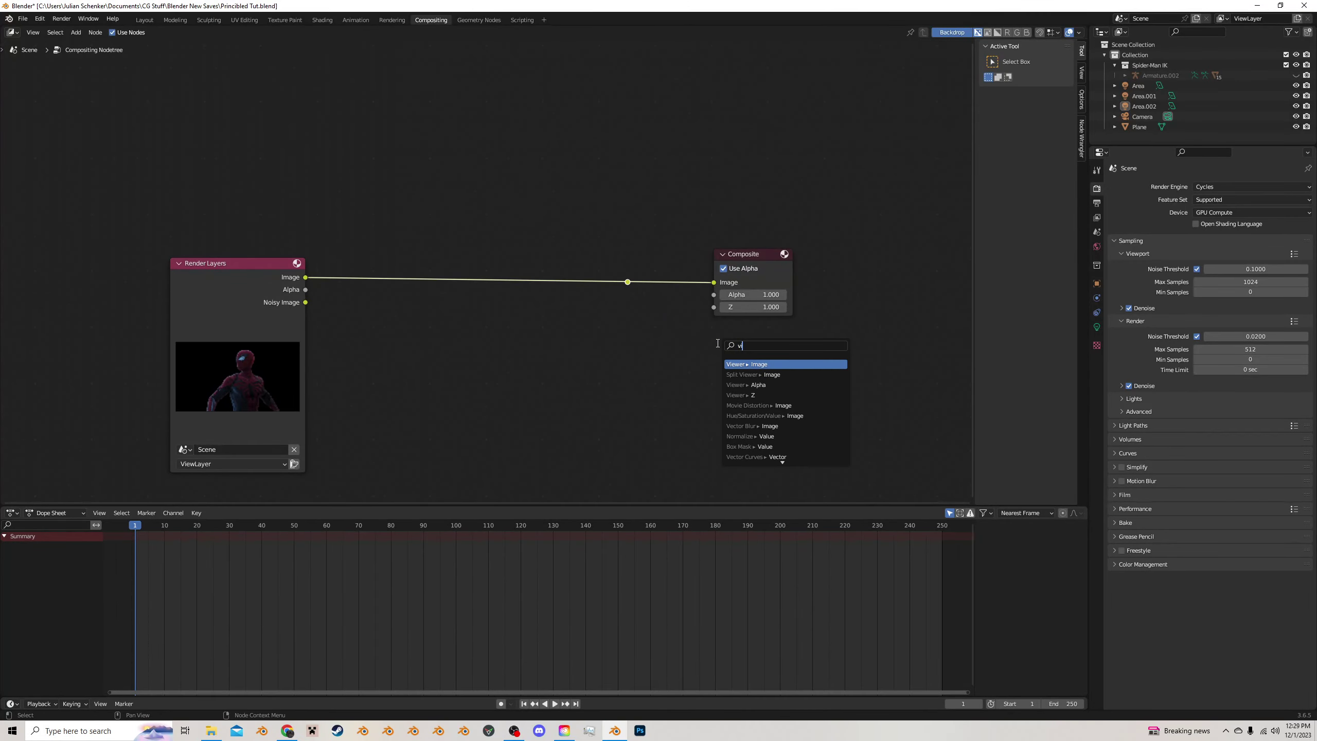
left_click(759, 364)
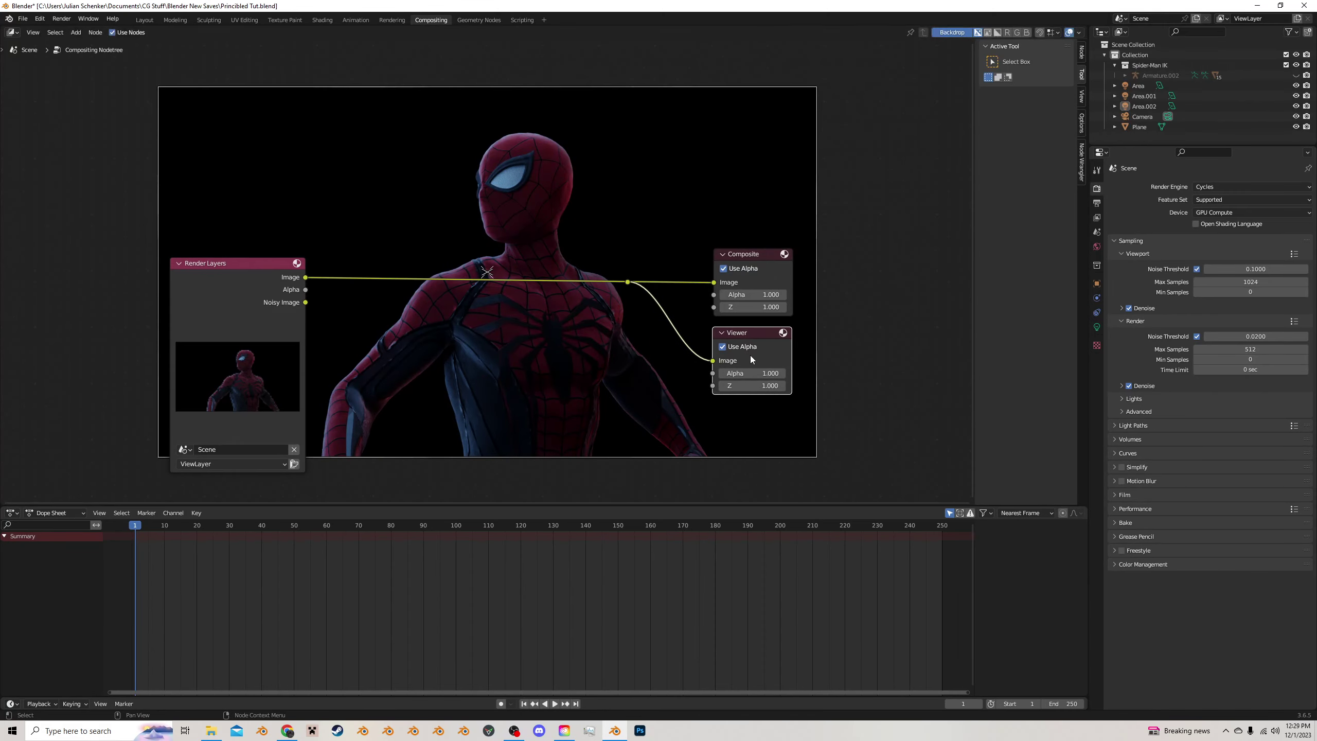
middle_click_drag(453, 199, 526, 199)
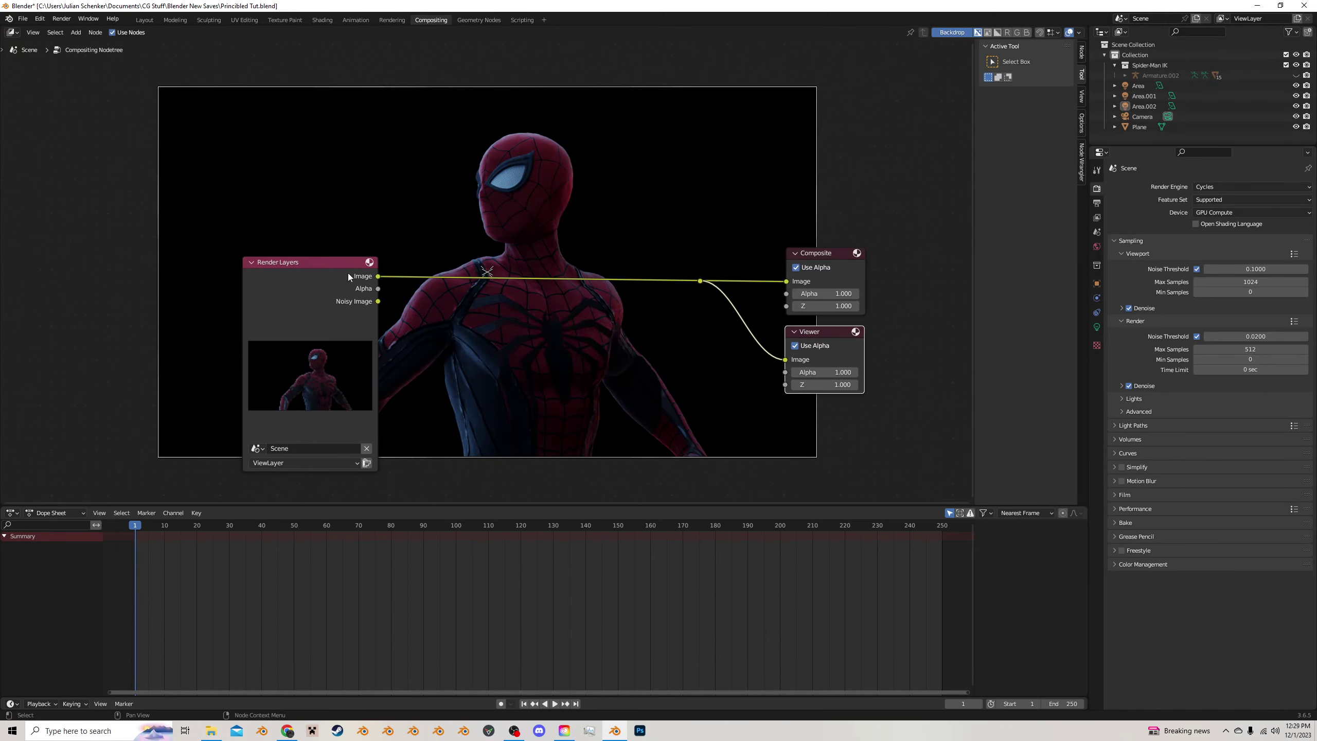
left_click_drag(311, 262, 228, 263)
Delete the old Viewer node and relink Render Layers Image directly to Composite
left_click(800, 327)
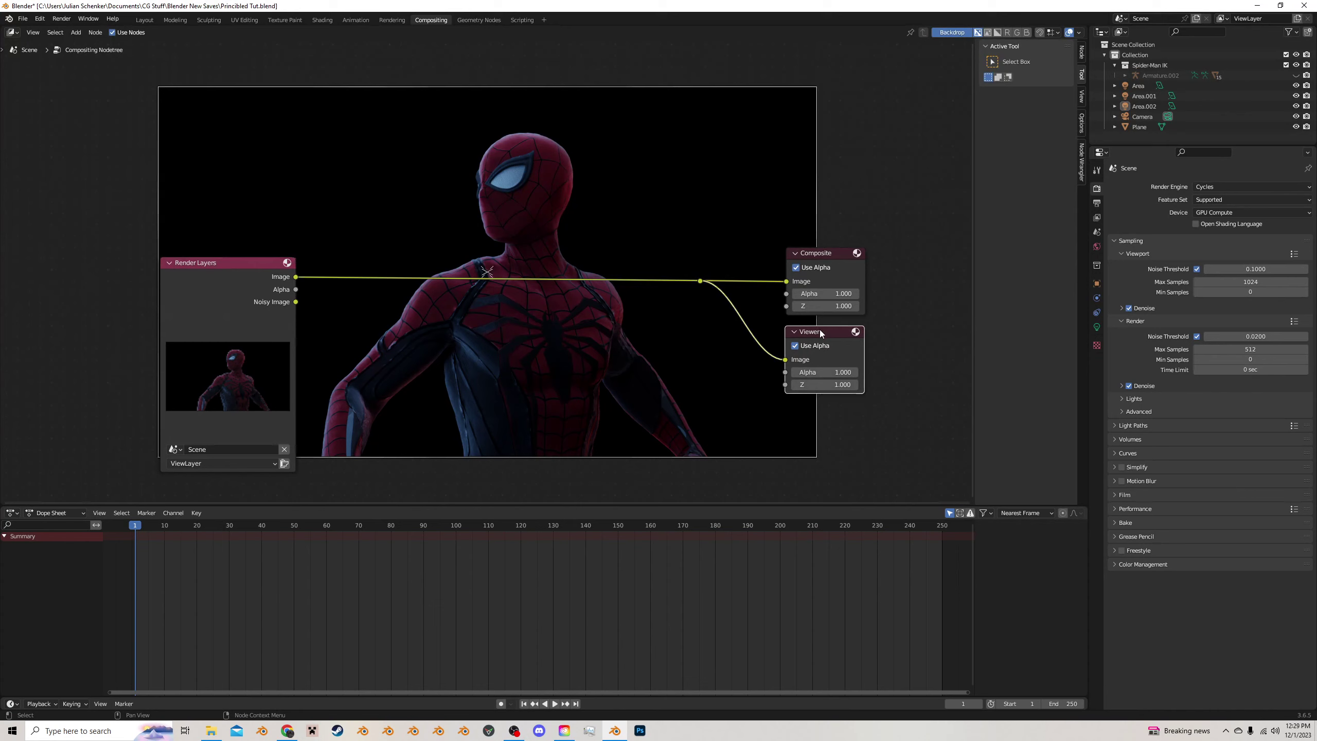
key("x")
right_click_drag(695, 269, 699, 300, "ctrl")
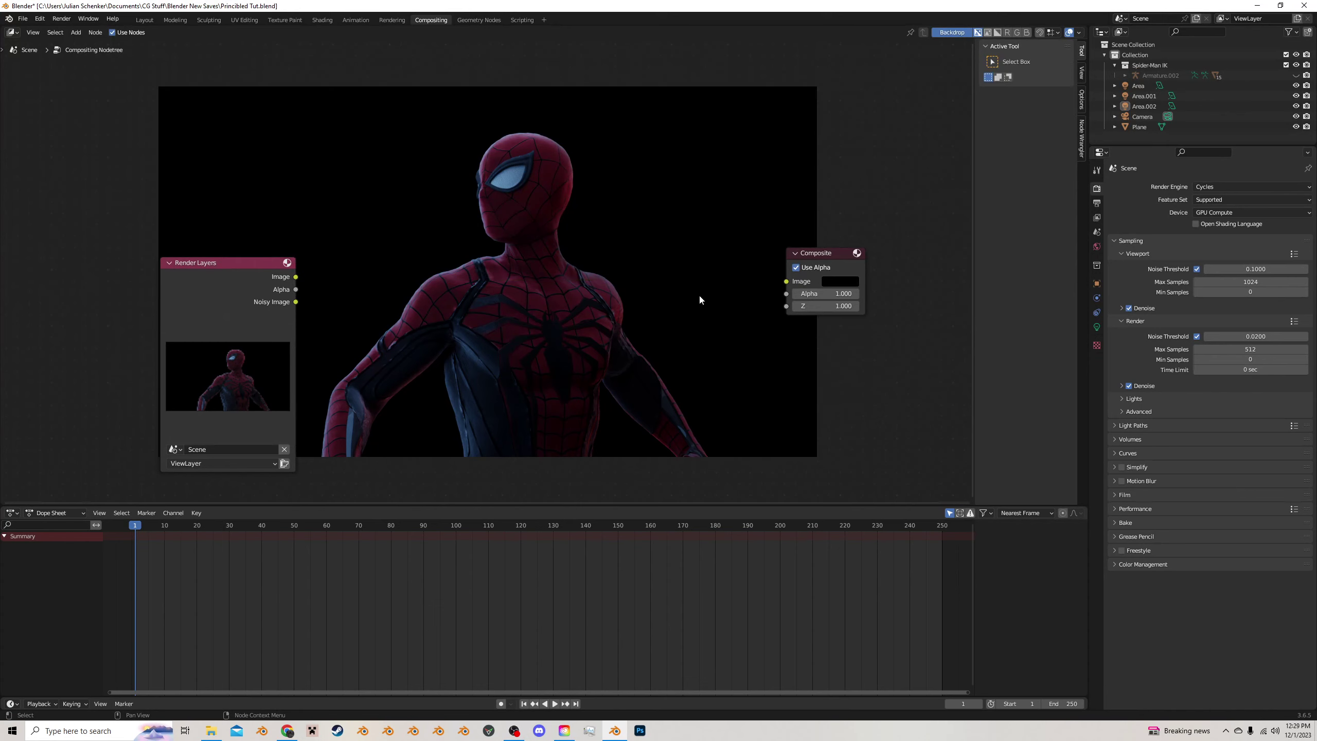
left_click_drag(295, 280, 785, 281)
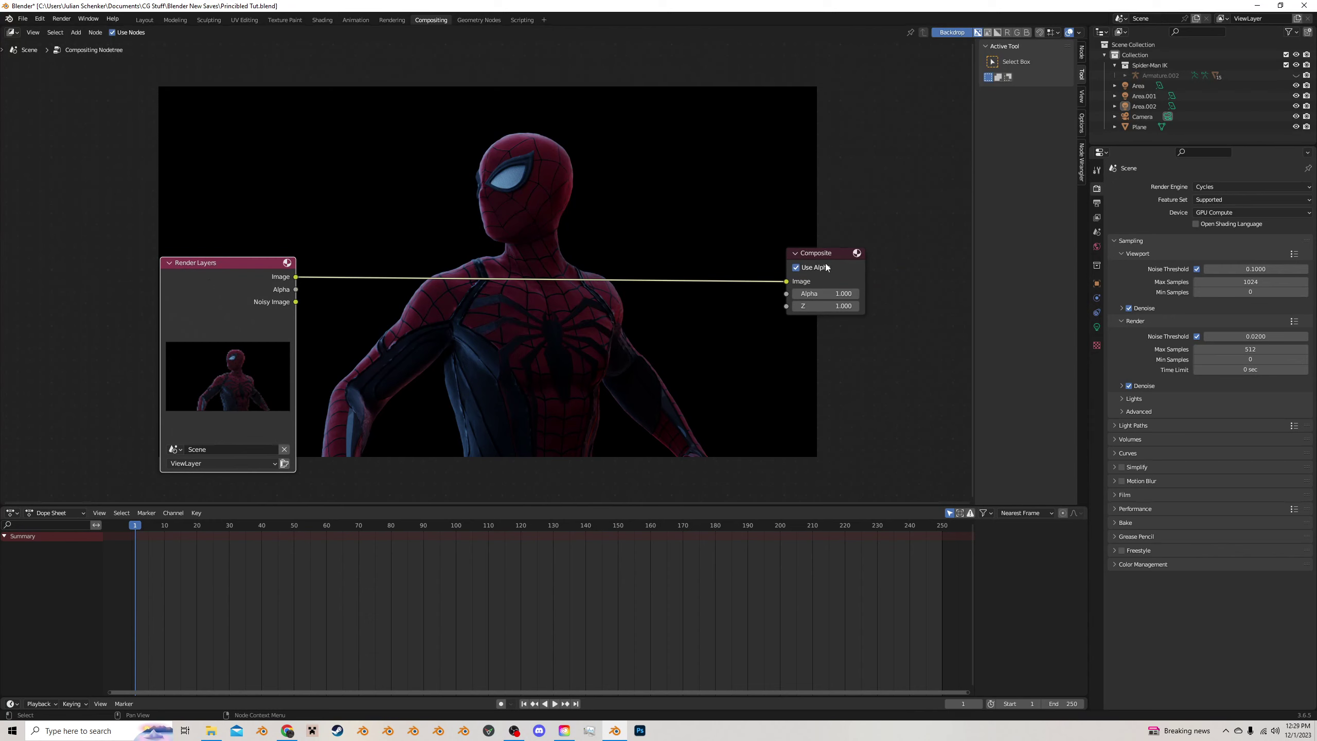
Add a new Viewer node via search and connect the render image to it
key("shift+a")
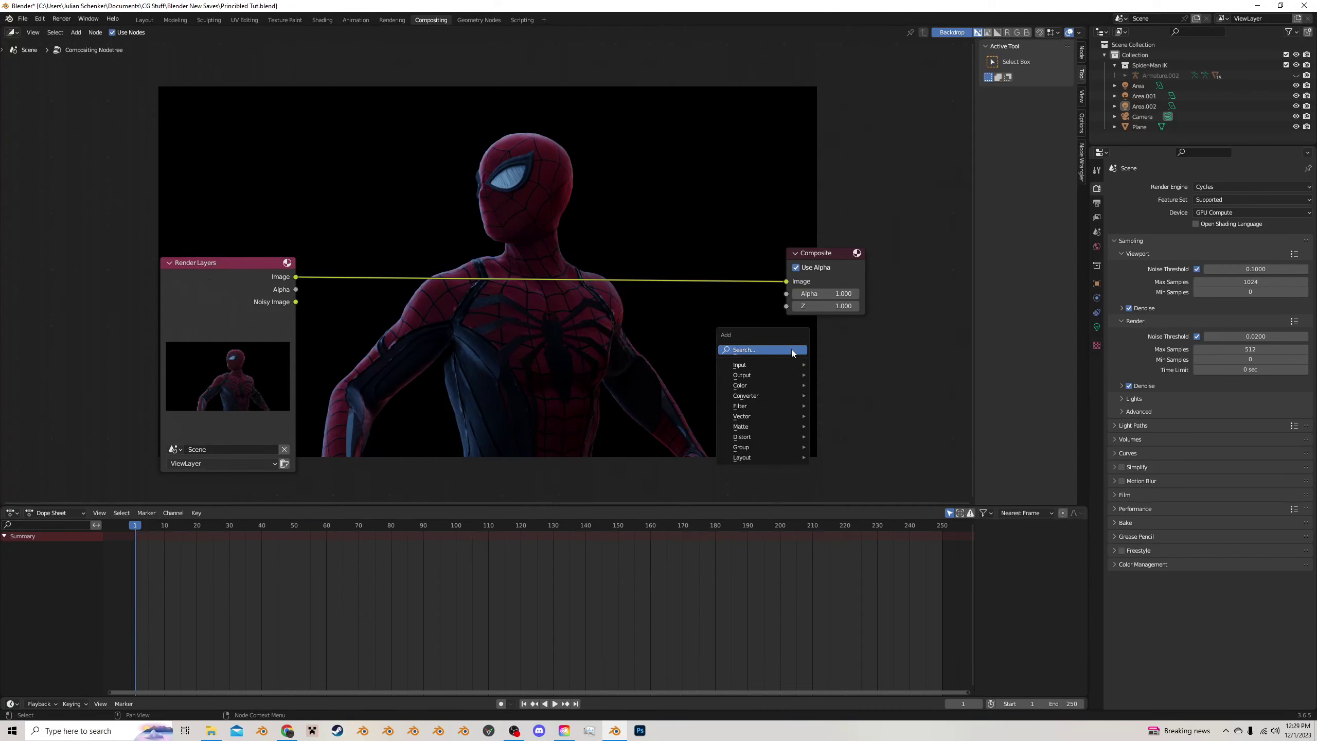
key("v")
left_click(791, 349)
type("v")
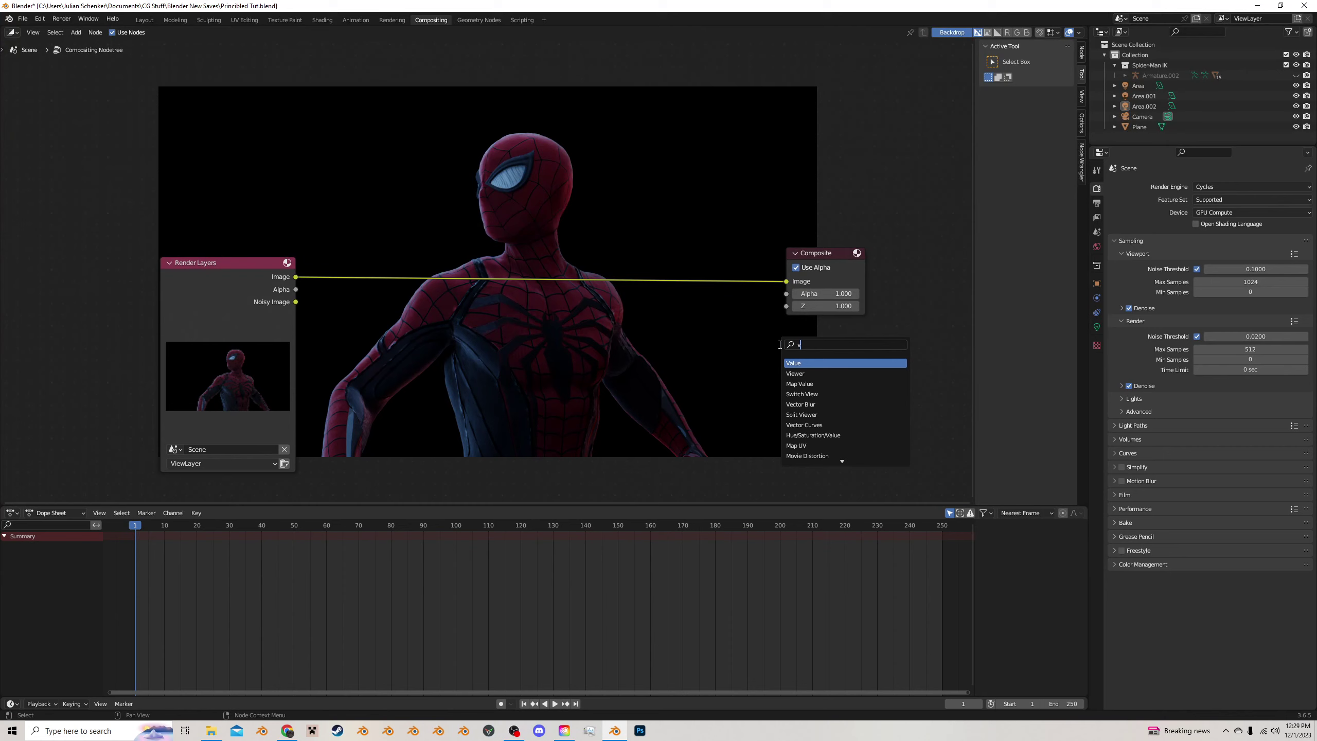
type("i")
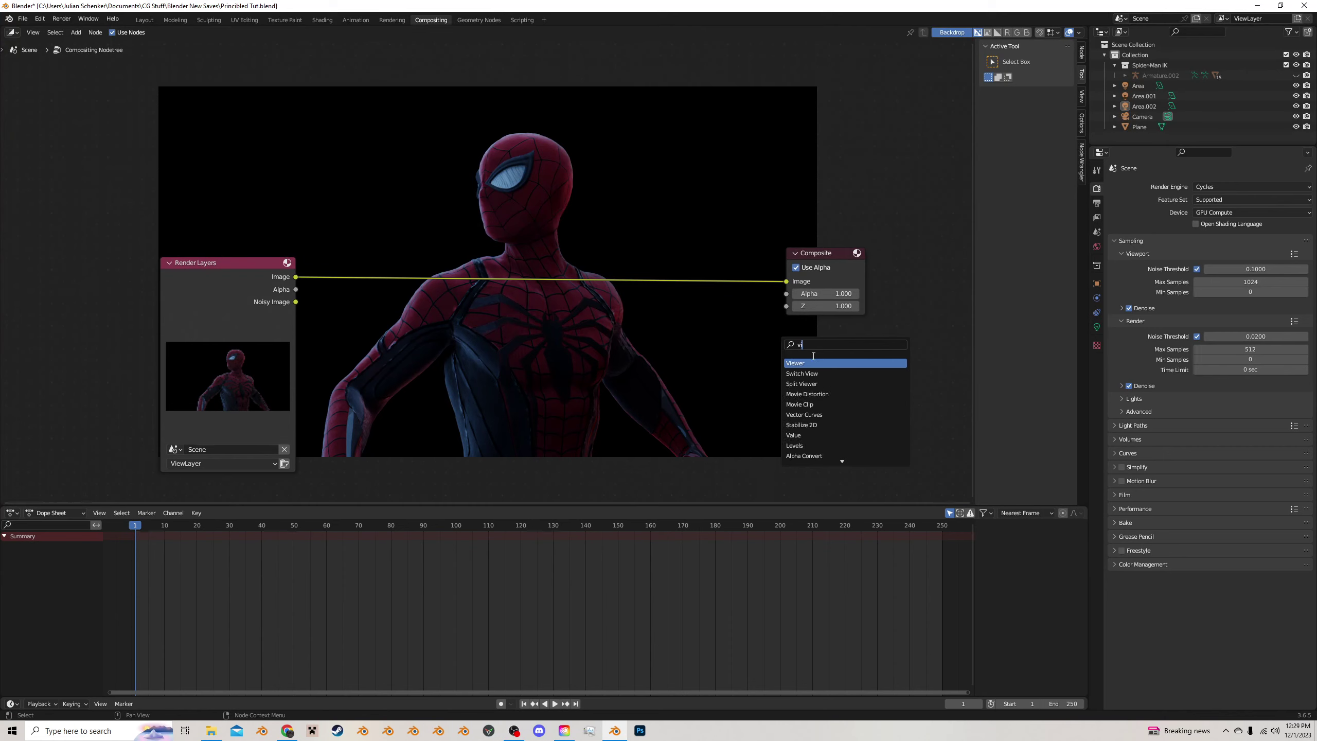
key("Return")
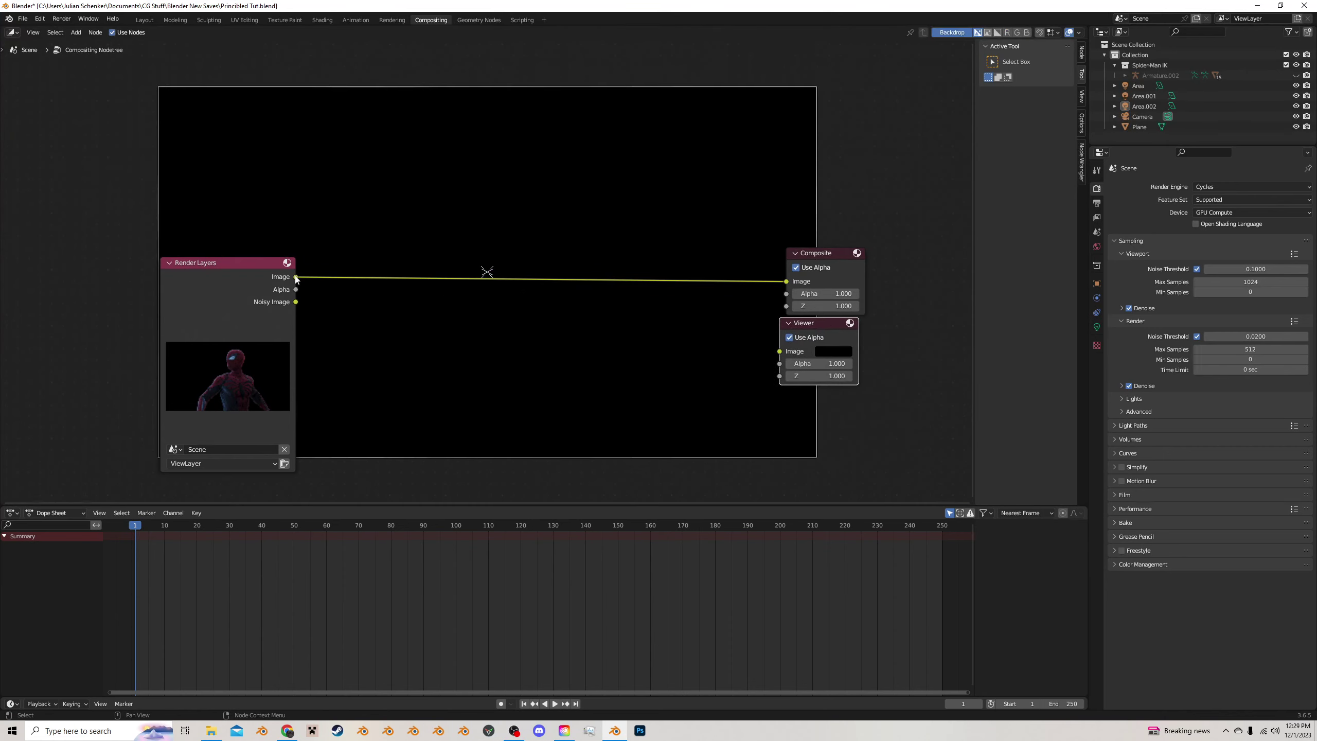
left_click_drag(295, 276, 743, 337)
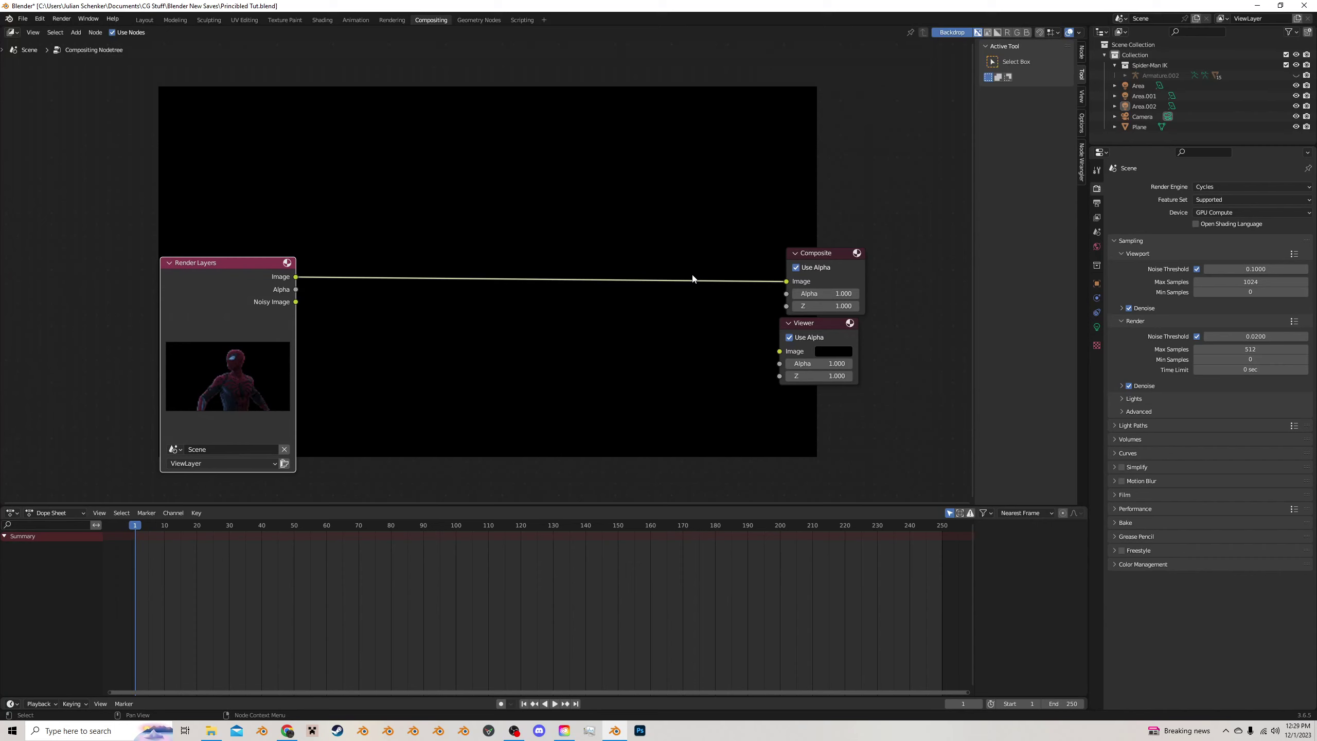
Route the Image link through a reroute into the Viewer and move Render Layers further left
mouse_move(689, 267)
right_mouse_down("shift")
mouse_move(687, 322)
mouse_move(670, 254)
mouse_move(654, 334)
right_mouse_up("shift")
right_click_drag(637, 254, 629, 327, "shift")
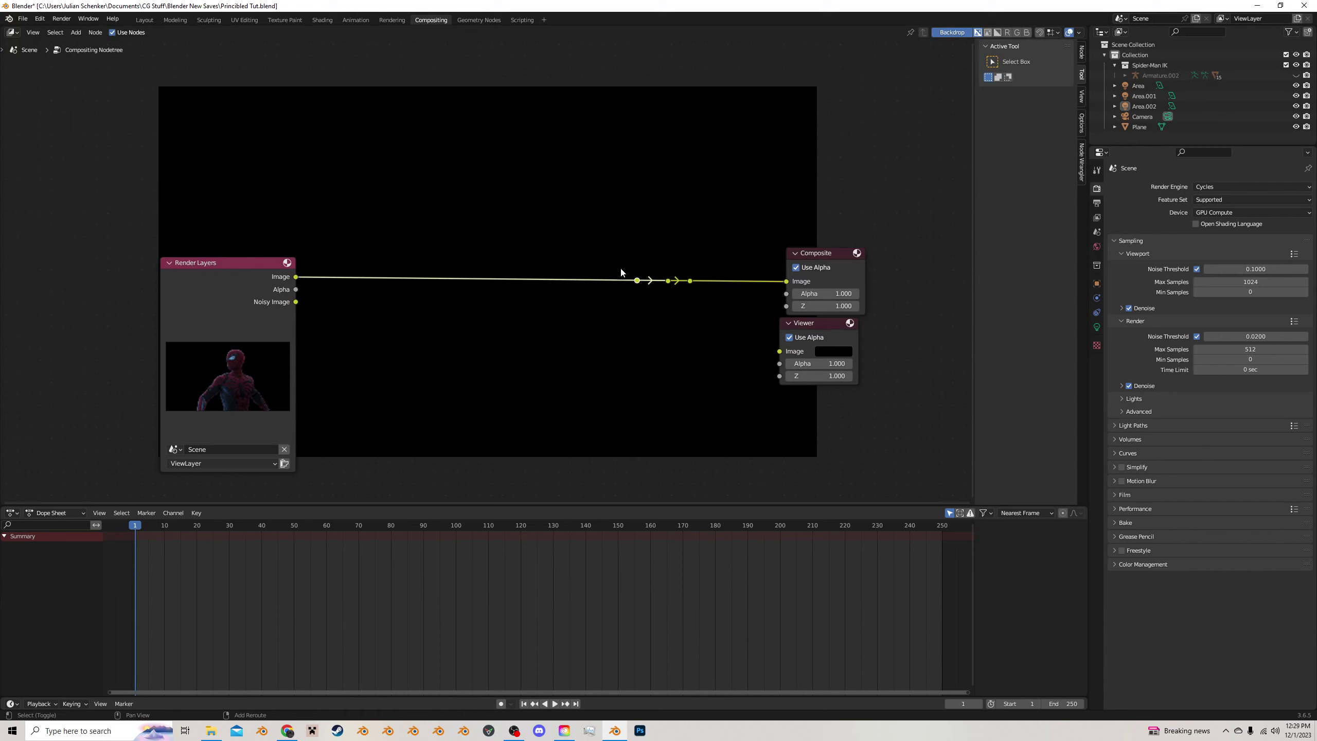
key("ctrl+z")
key("ctrl+z")
left_click_drag(689, 281, 820, 322)
left_click_drag(228, 262, 181, 263)
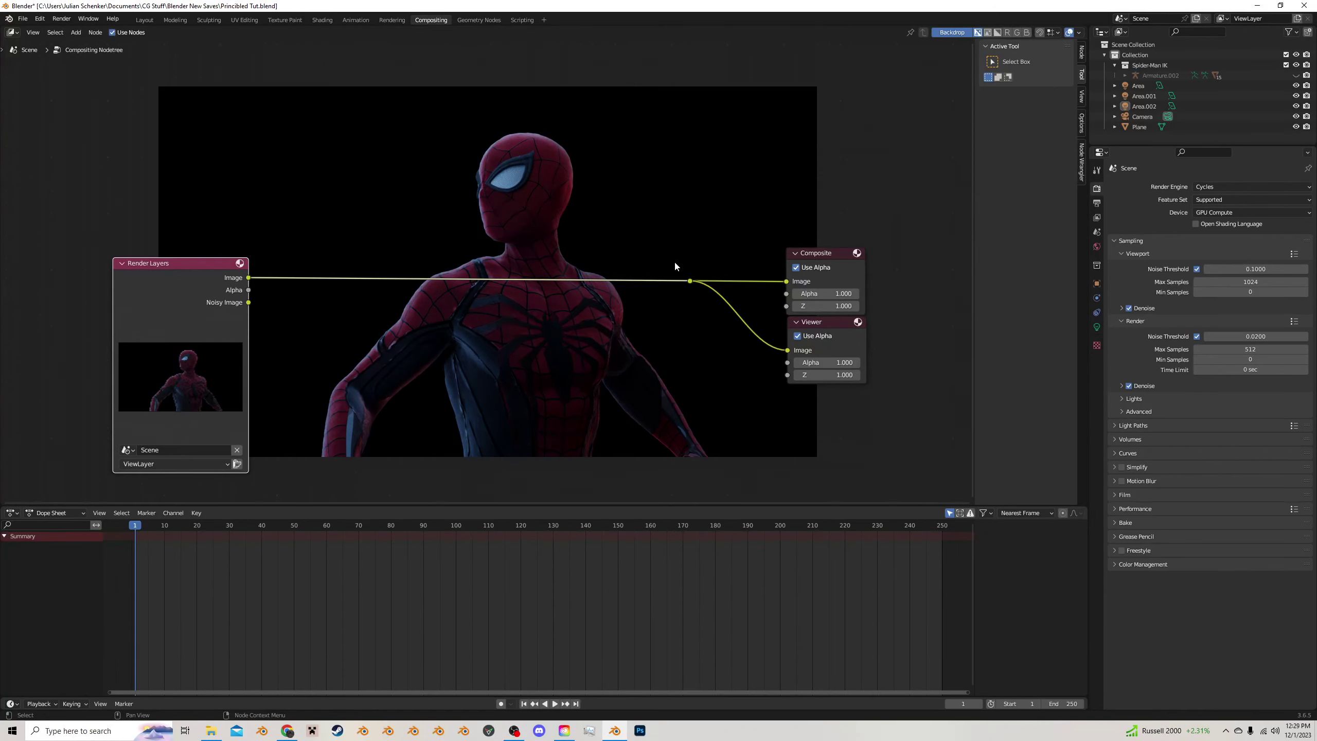
Insert a Lens Distortion node on the Render Layers link and enable Fit
key("shift+a")
left_click(582, 288)
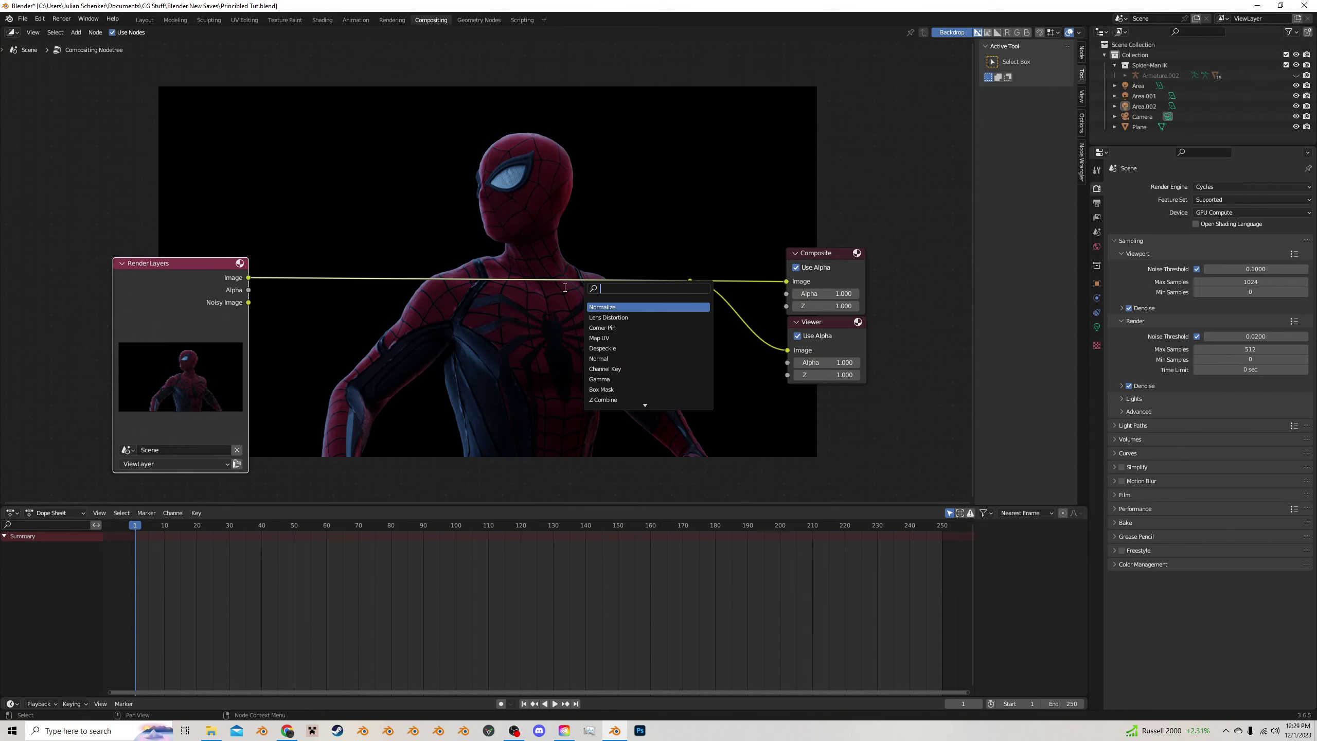
type("len")
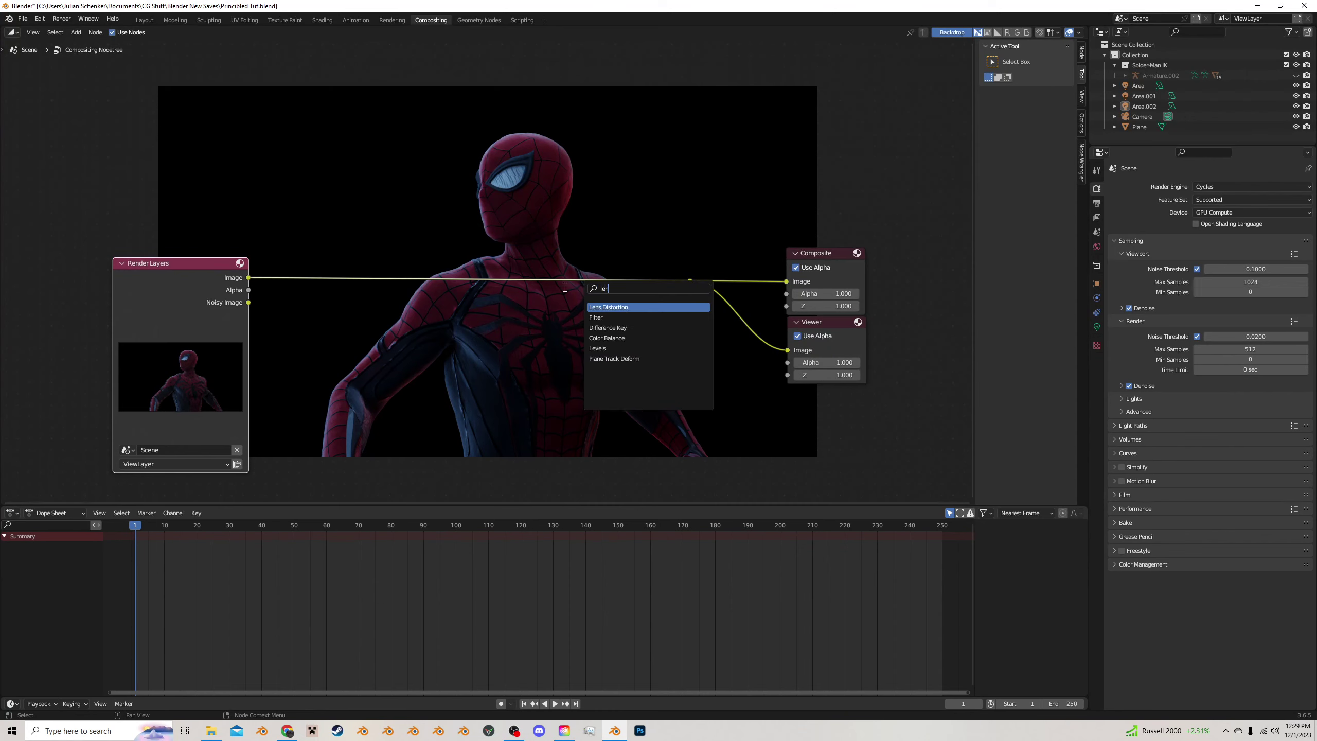
left_click(599, 307)
left_click(563, 277)
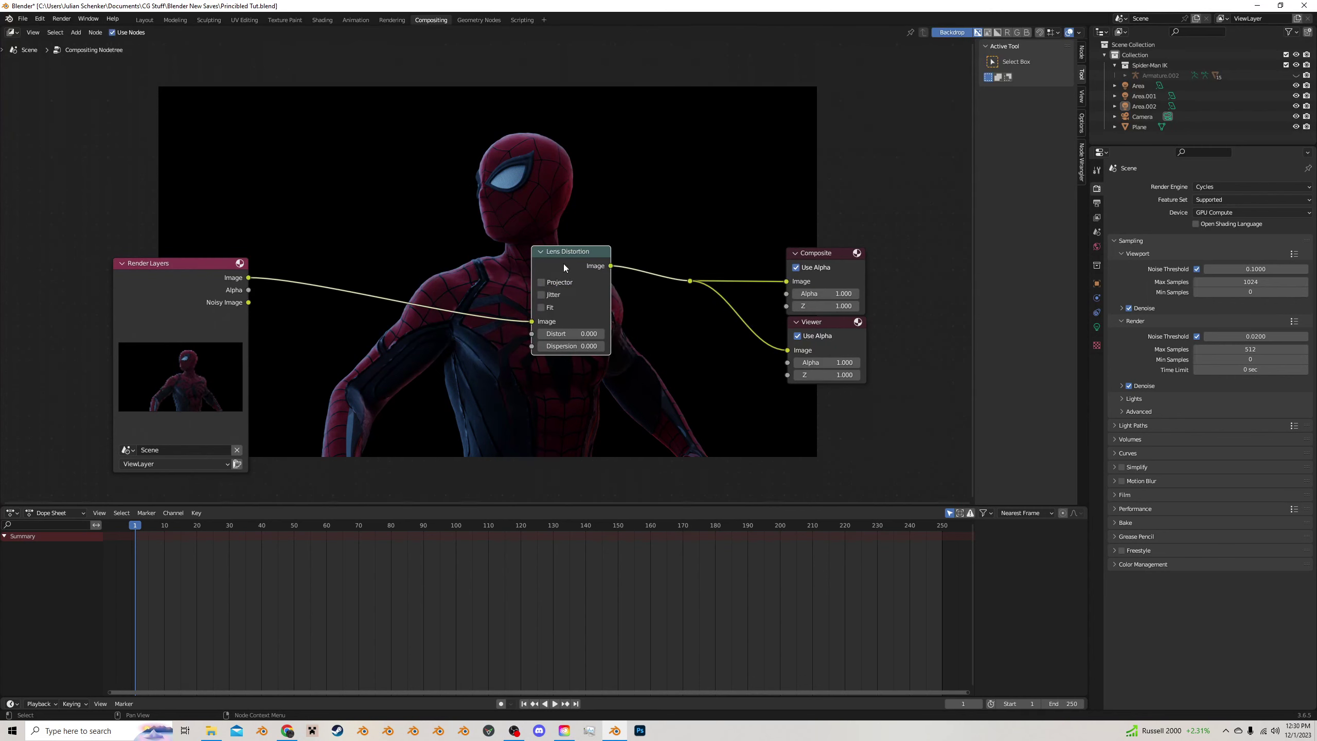
left_click_drag(563, 265, 522, 276)
left_click(354, 312)
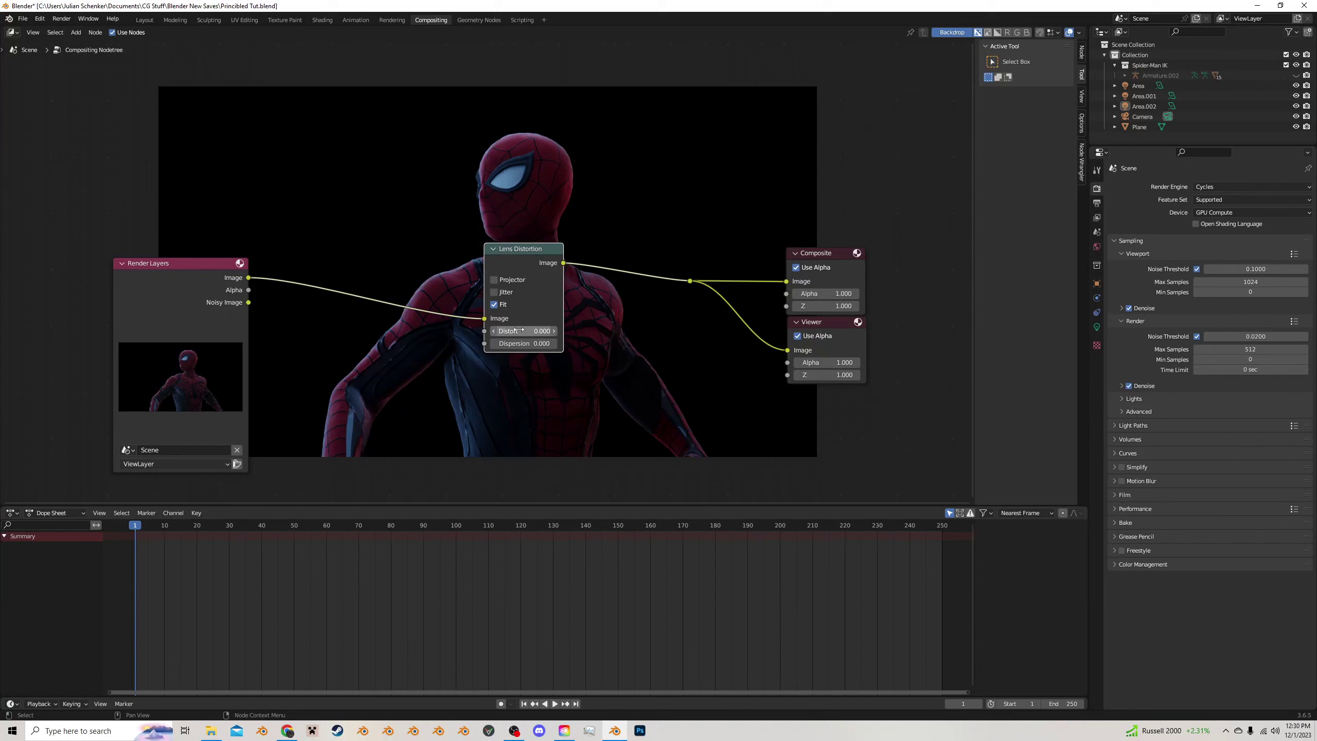
Set the Lens Distortion's Distort and Dispersion both to 0.020
mouse_move(520, 330)
left_mouse_down()
mouse_move(520, 343)
mouse_move(517, 329)
left_mouse_up()
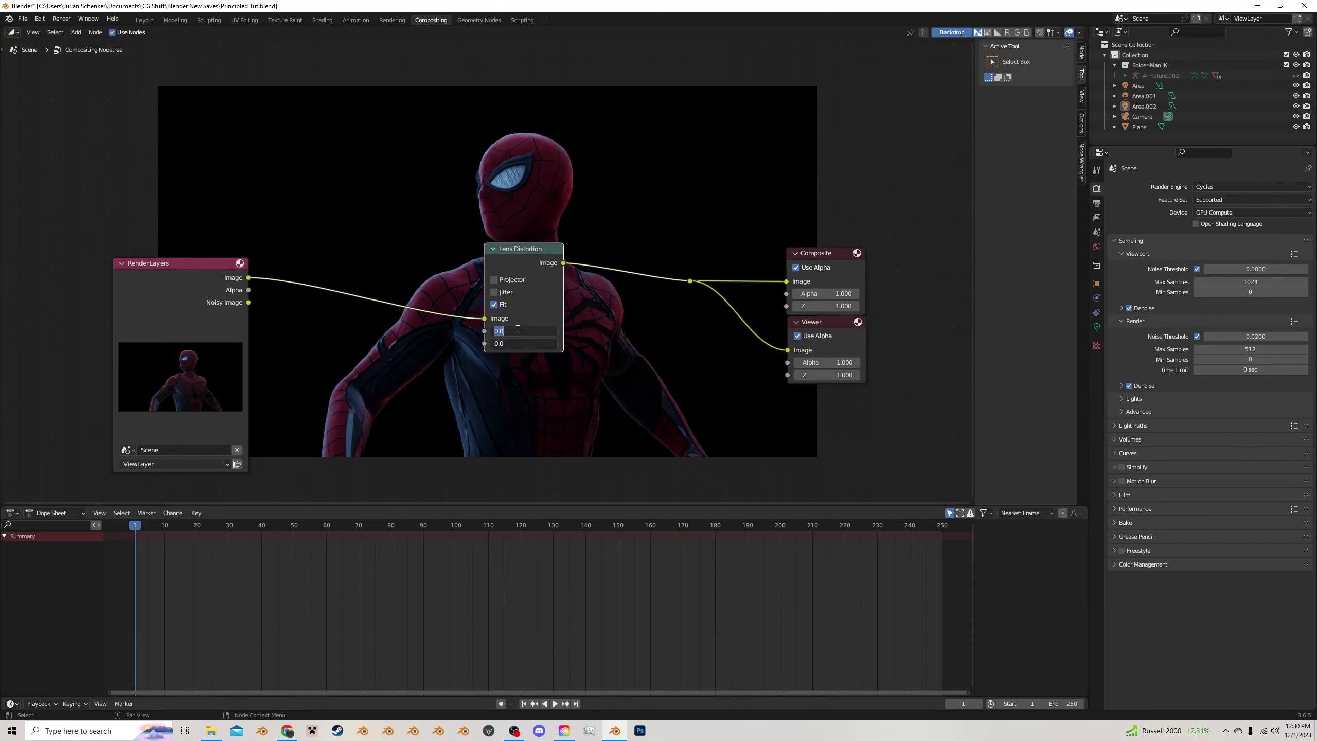
type(".3")
key("Return")
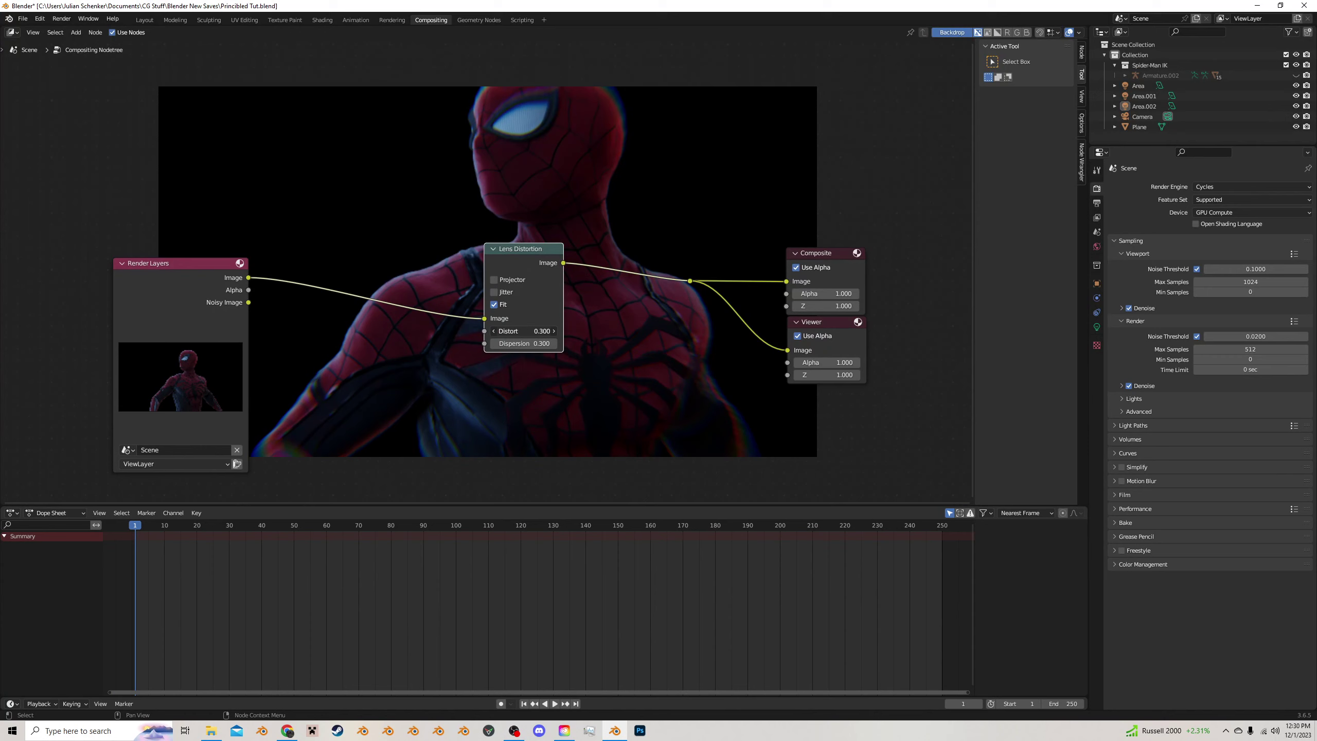
left_click_drag(514, 330, 513, 330)
left_click(514, 330)
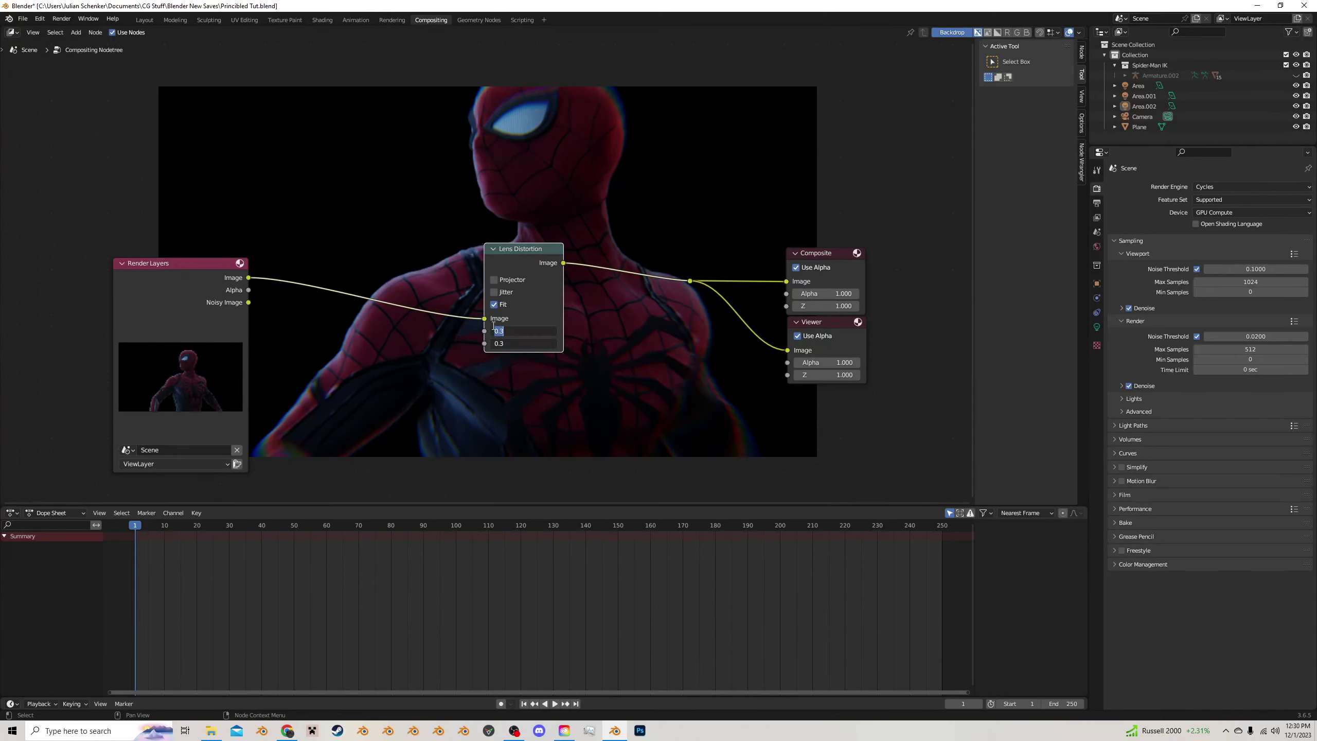
type("0.2")
key("Return")
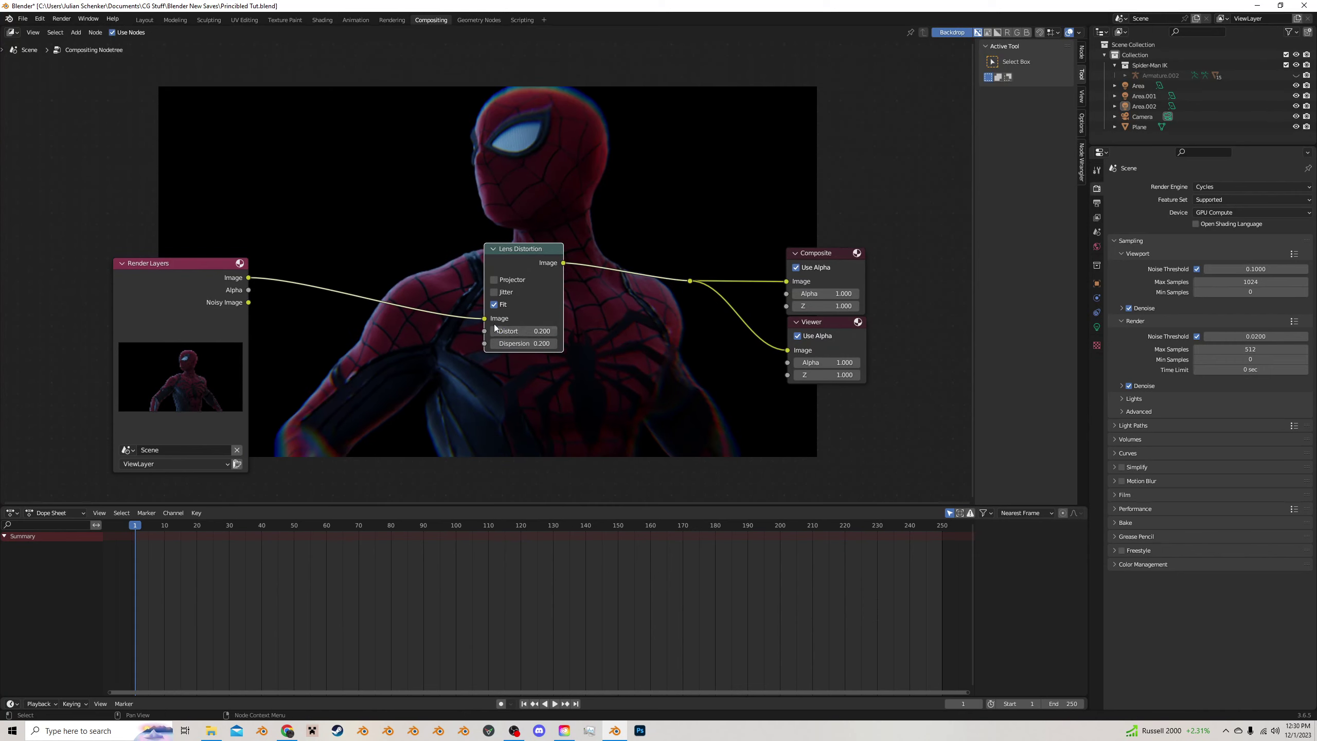
left_click(515, 331)
key("BackSpace")
type(".02")
key("Return")
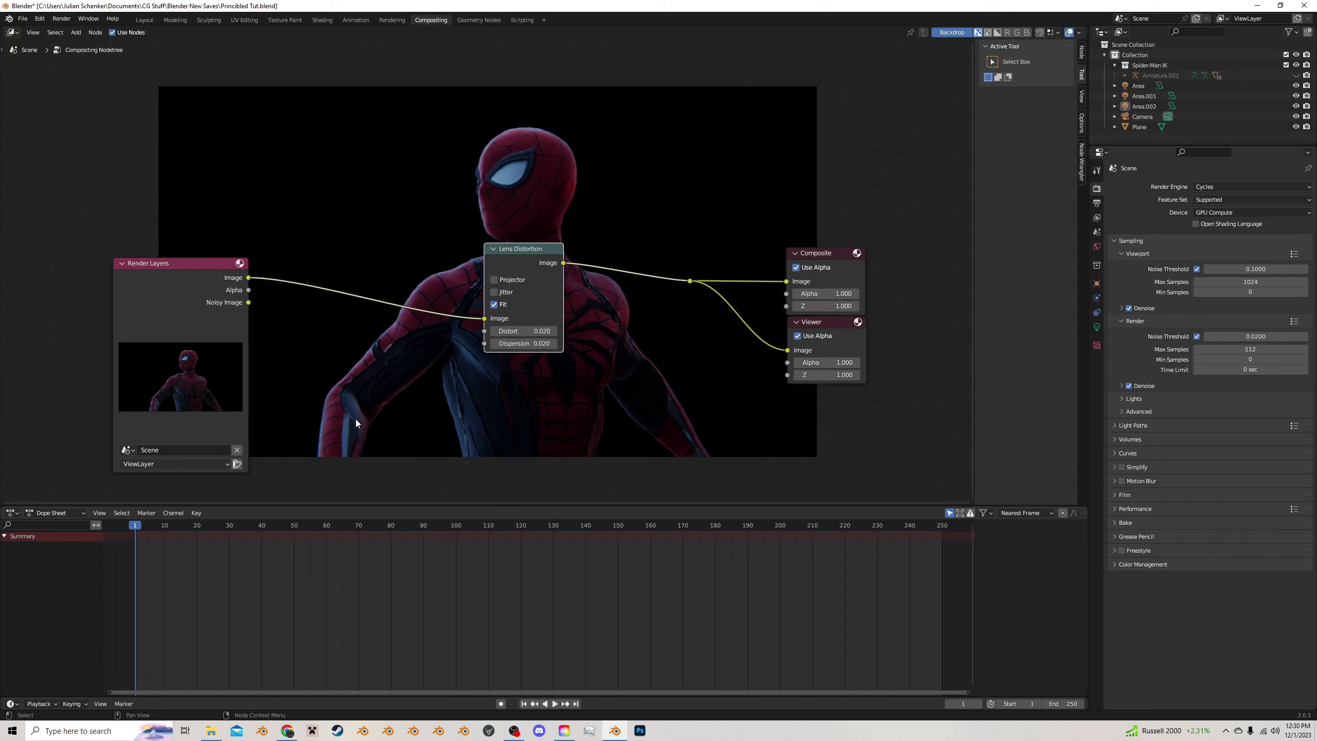
Duplicate the Lens Distortion before the original, switch Fit off, Projector on, and set Distort to 0
left_click_drag(529, 263, 611, 281)
key("shift+d")
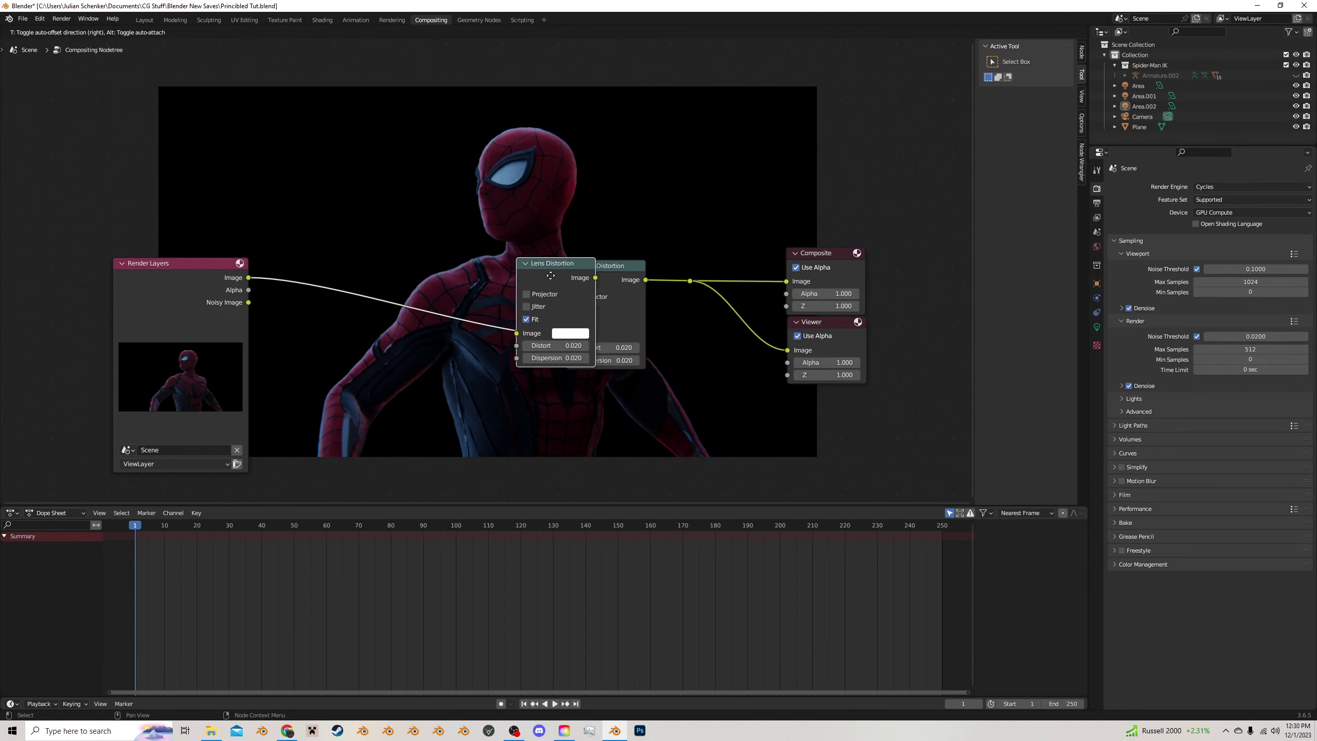
left_click(457, 319)
left_click(453, 319)
left_click(452, 295)
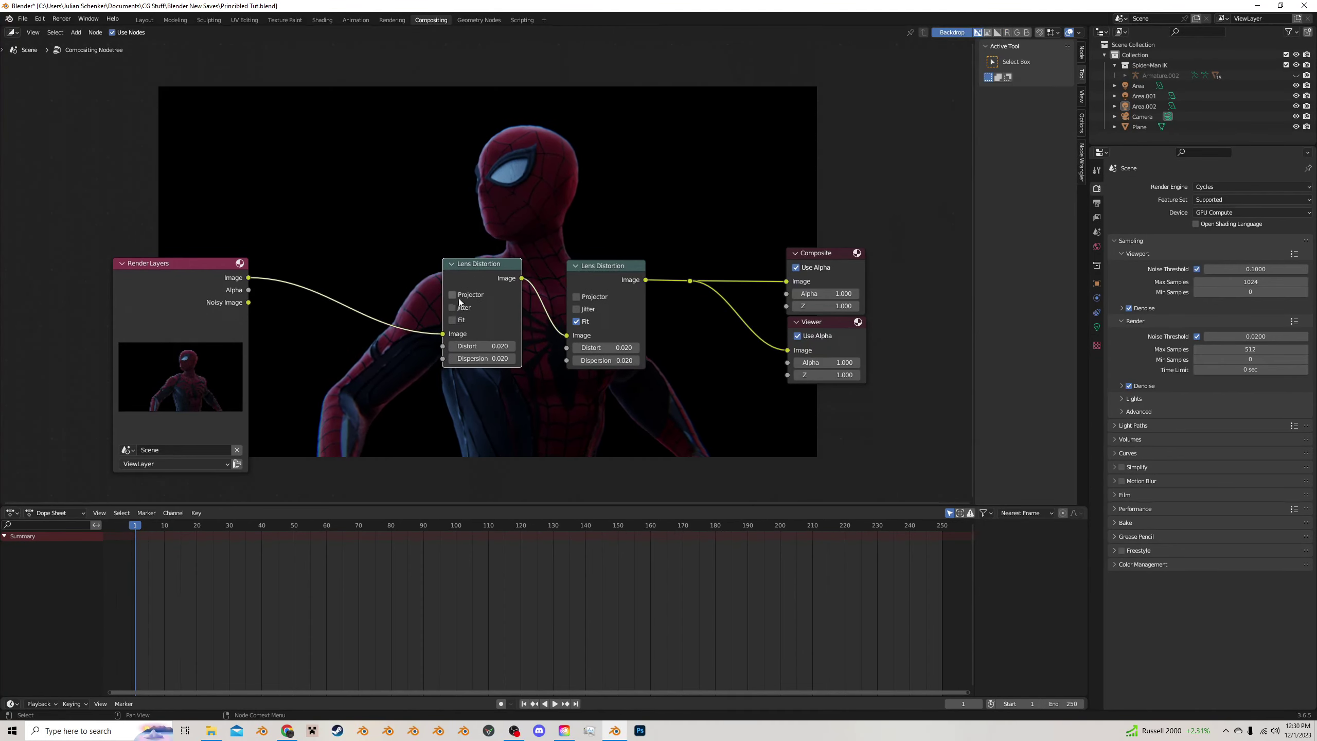
mouse_move(495, 346)
left_mouse_down()
mouse_move(451, 346)
mouse_move(513, 358)
left_mouse_up()
left_click(482, 346)
type("0")
key("Return")
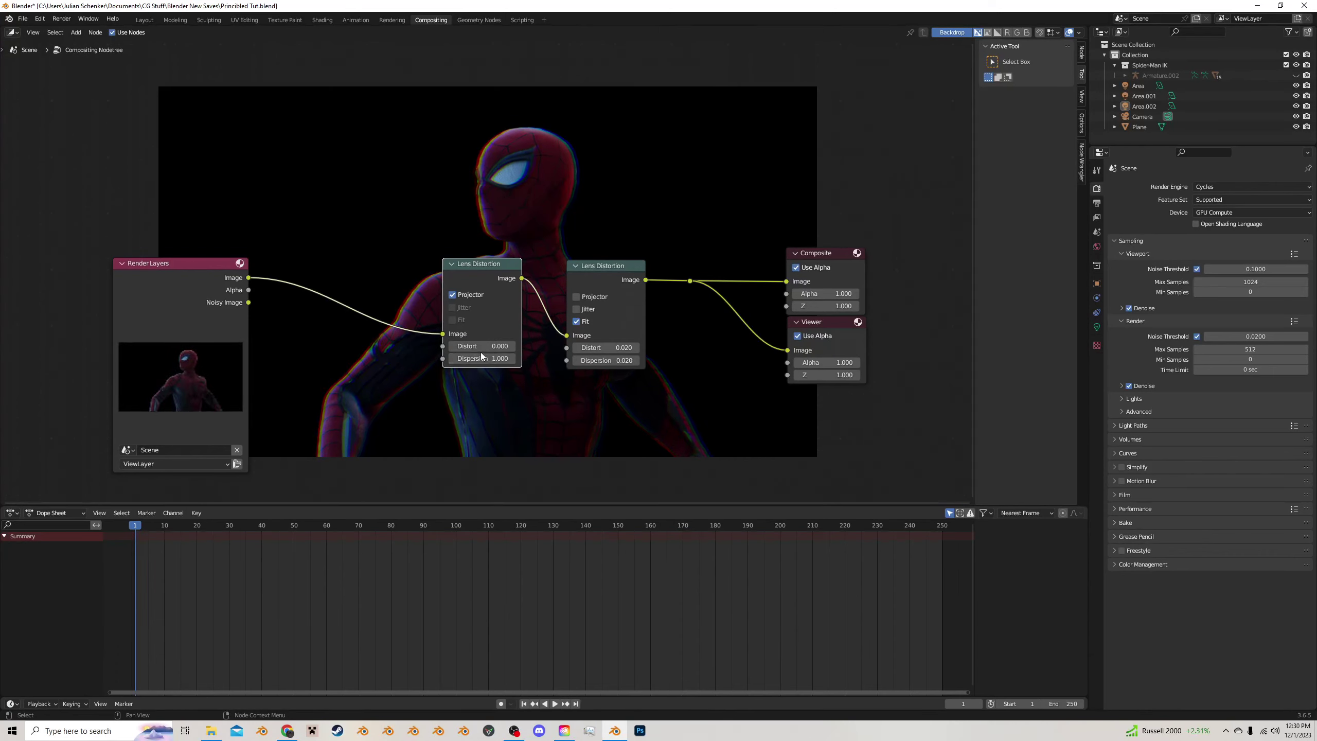
Set the Dispersion to 0.800 and shift the first Lens Distortion node right
middle_click_drag(506, 315, 465, 254)
scroll(536, 361, "up", 1)
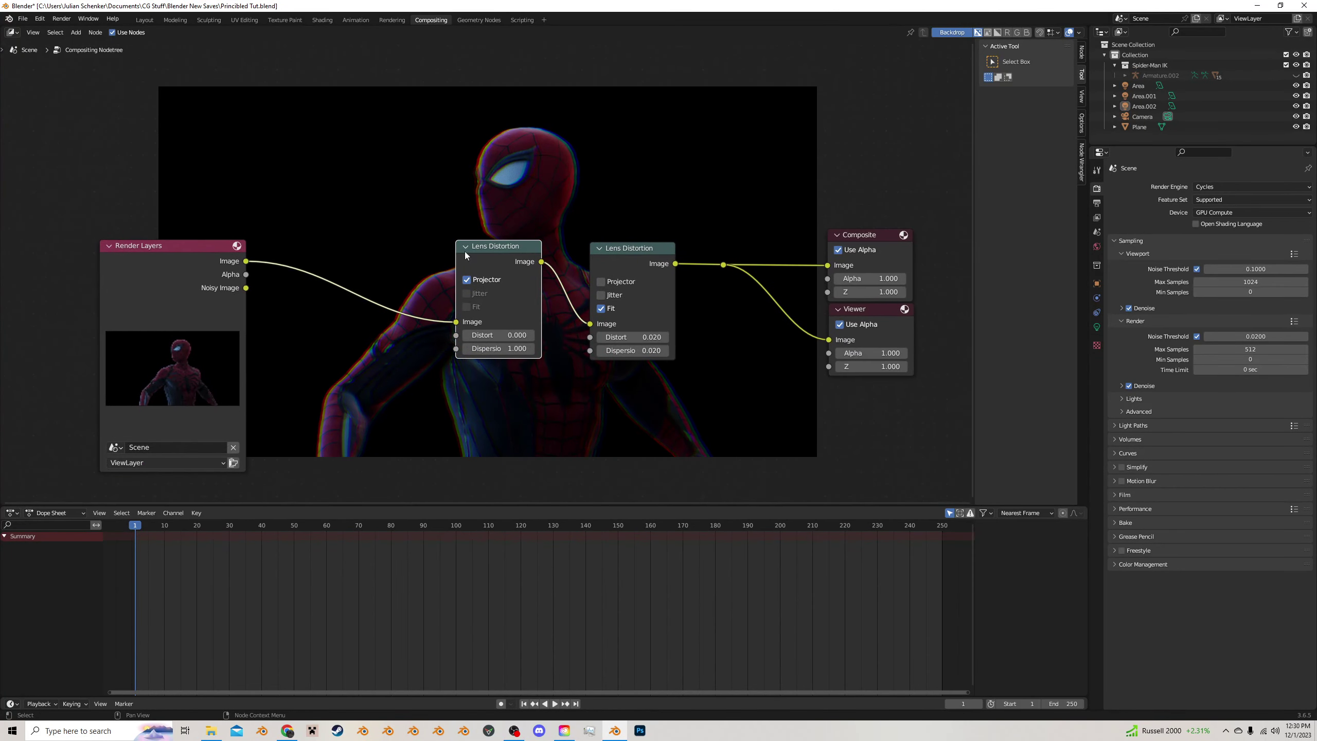
scroll(523, 368, "up", 1)
left_click_drag(517, 369, 504, 369)
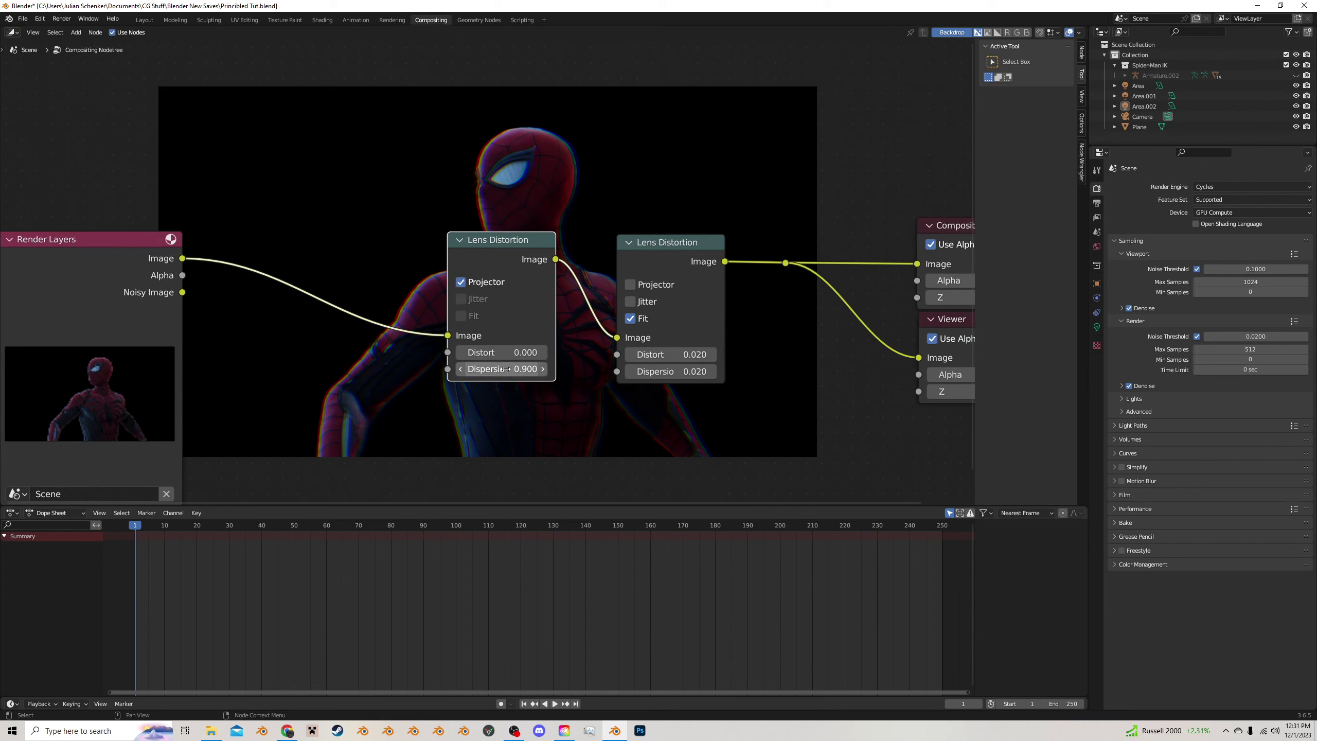
left_click(505, 369)
type(".5")
key("Return")
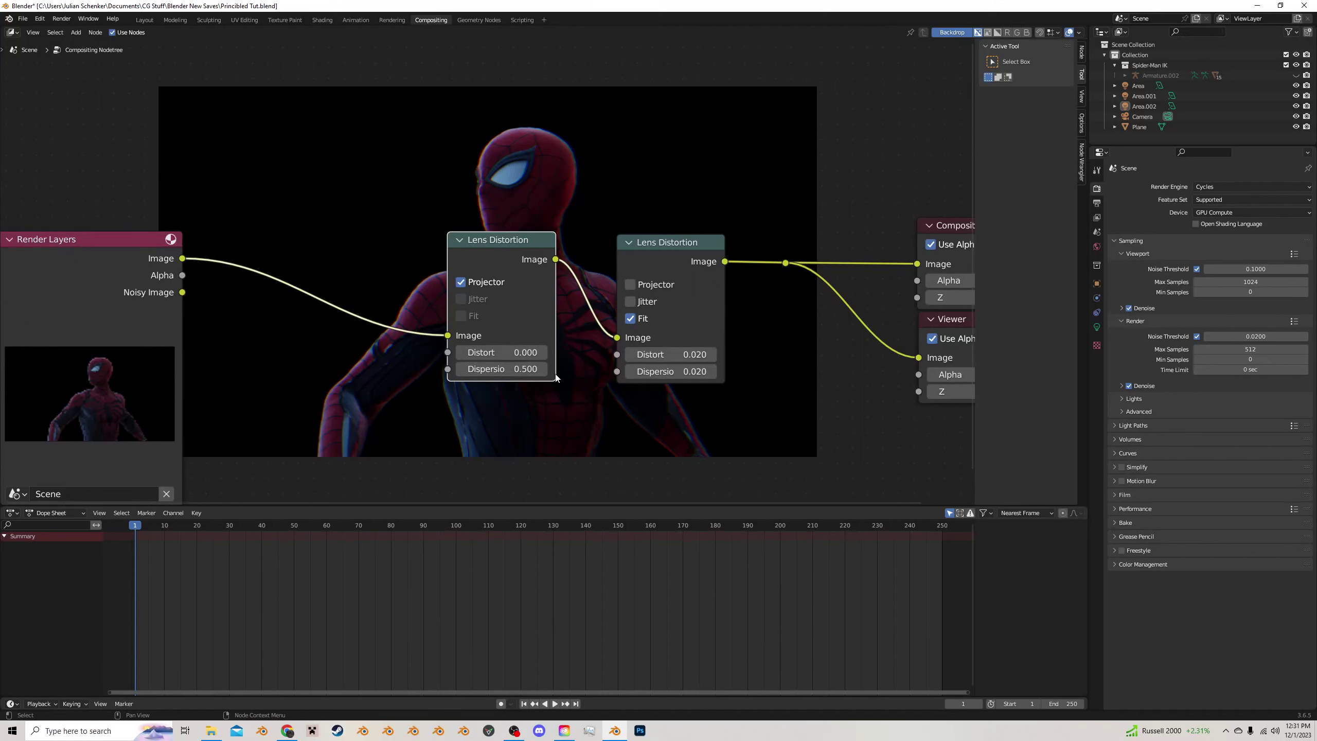
left_click_drag(516, 370, 529, 371)
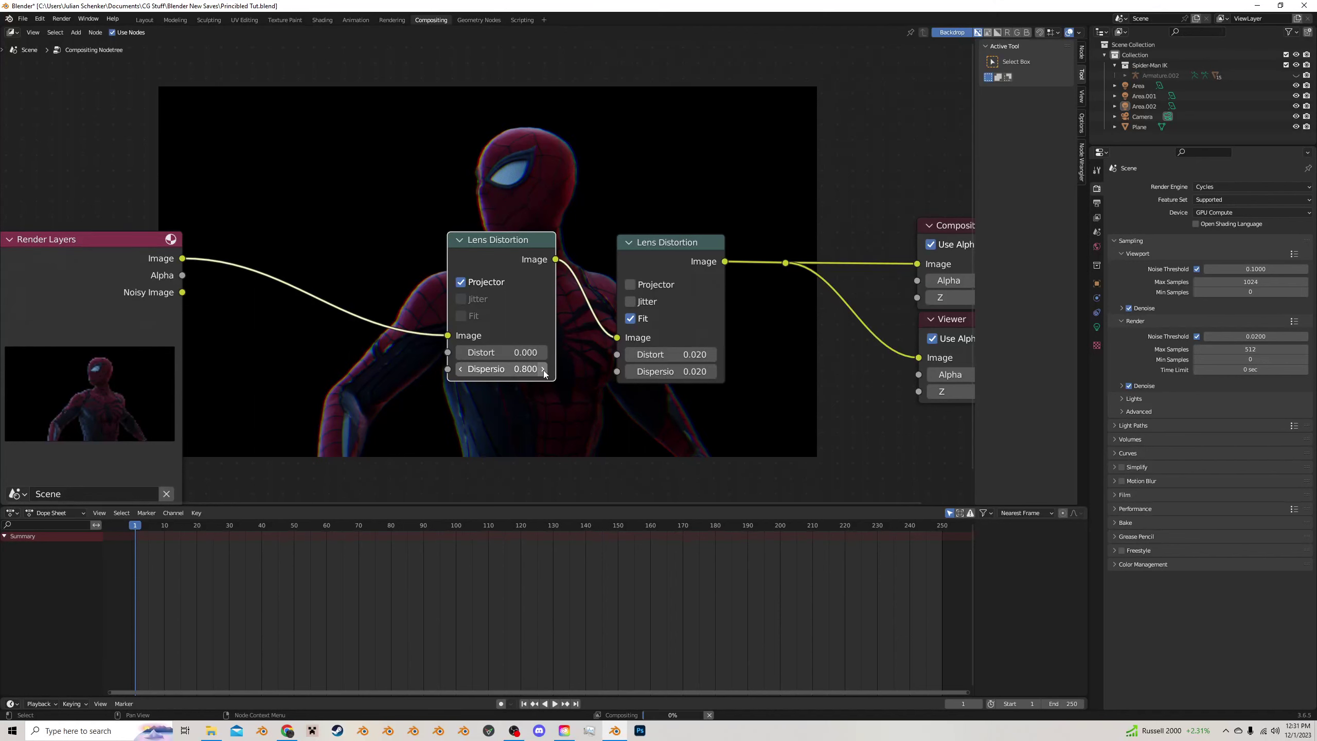
scroll(562, 365, "down", 1)
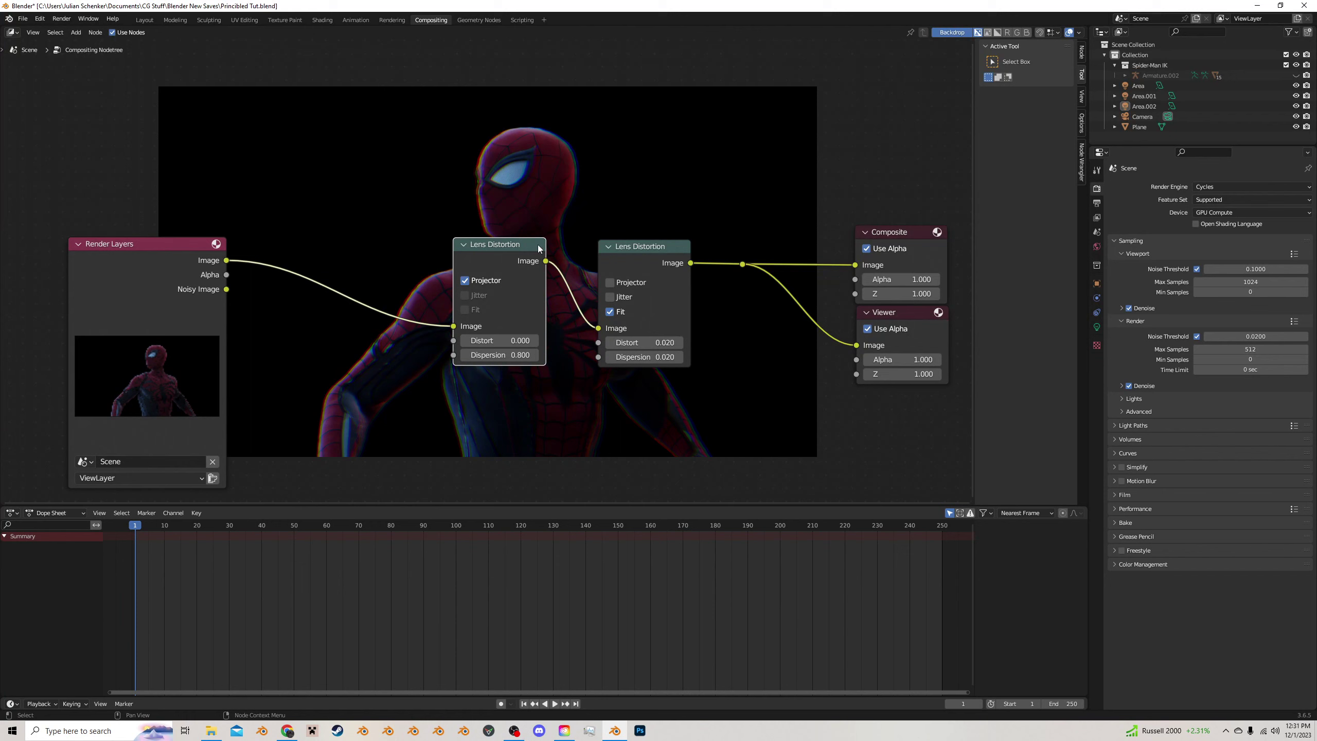
left_click_drag(539, 248, 571, 247)
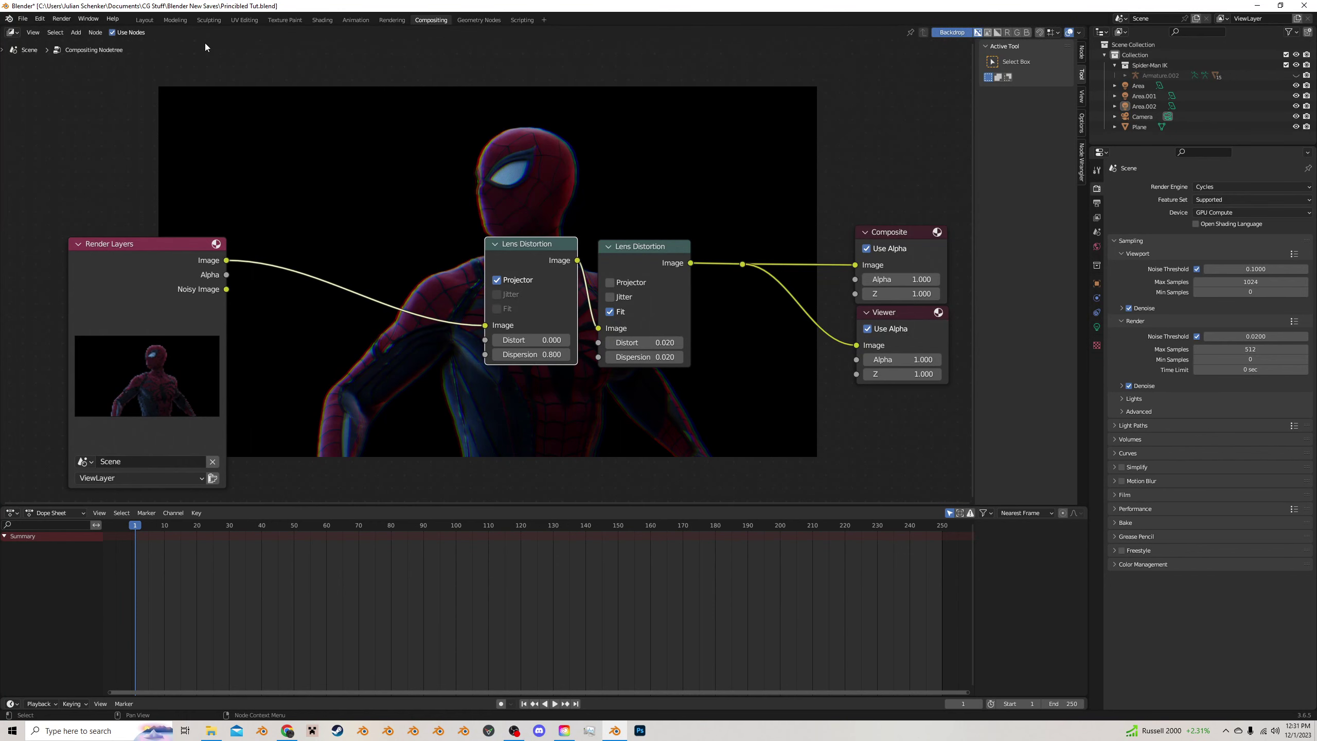
Back in Layout, move the red Area.002 light and re-aim it leftward across Spider-Man
left_click(143, 20)
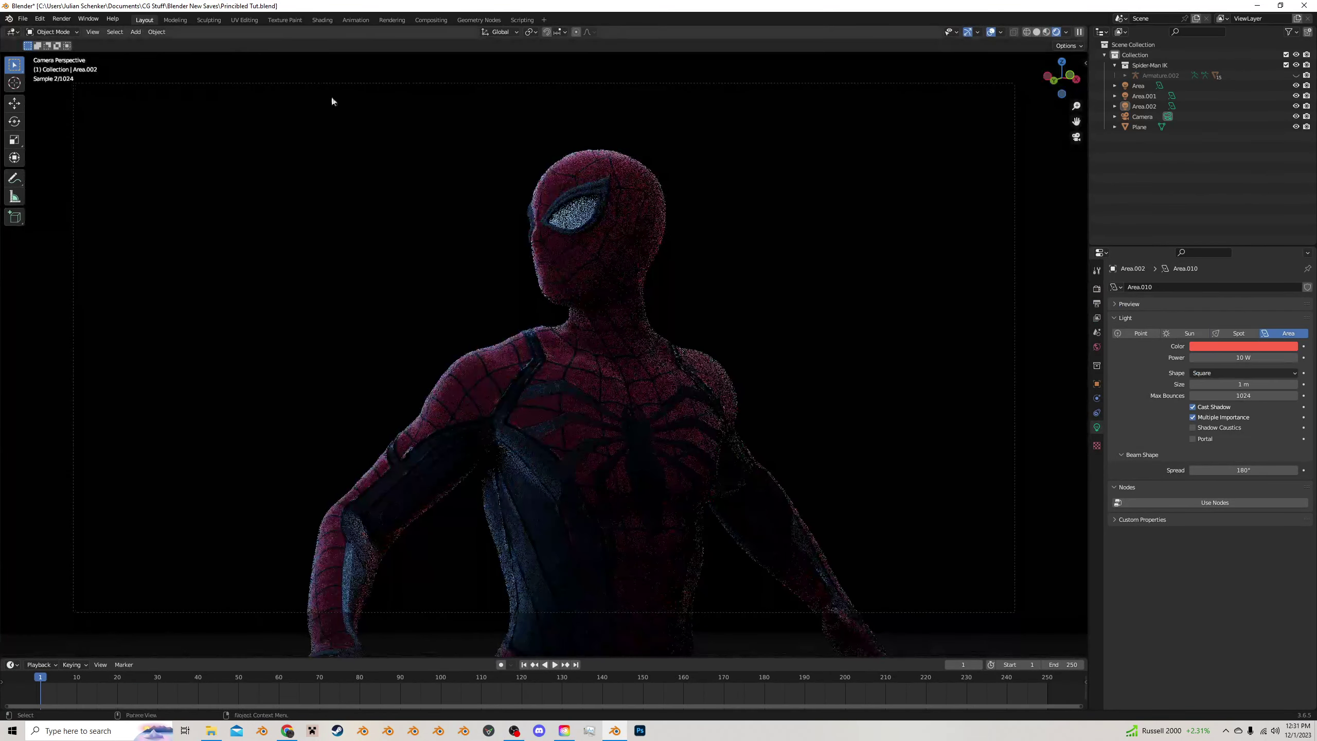
scroll(782, 354, "down", 2)
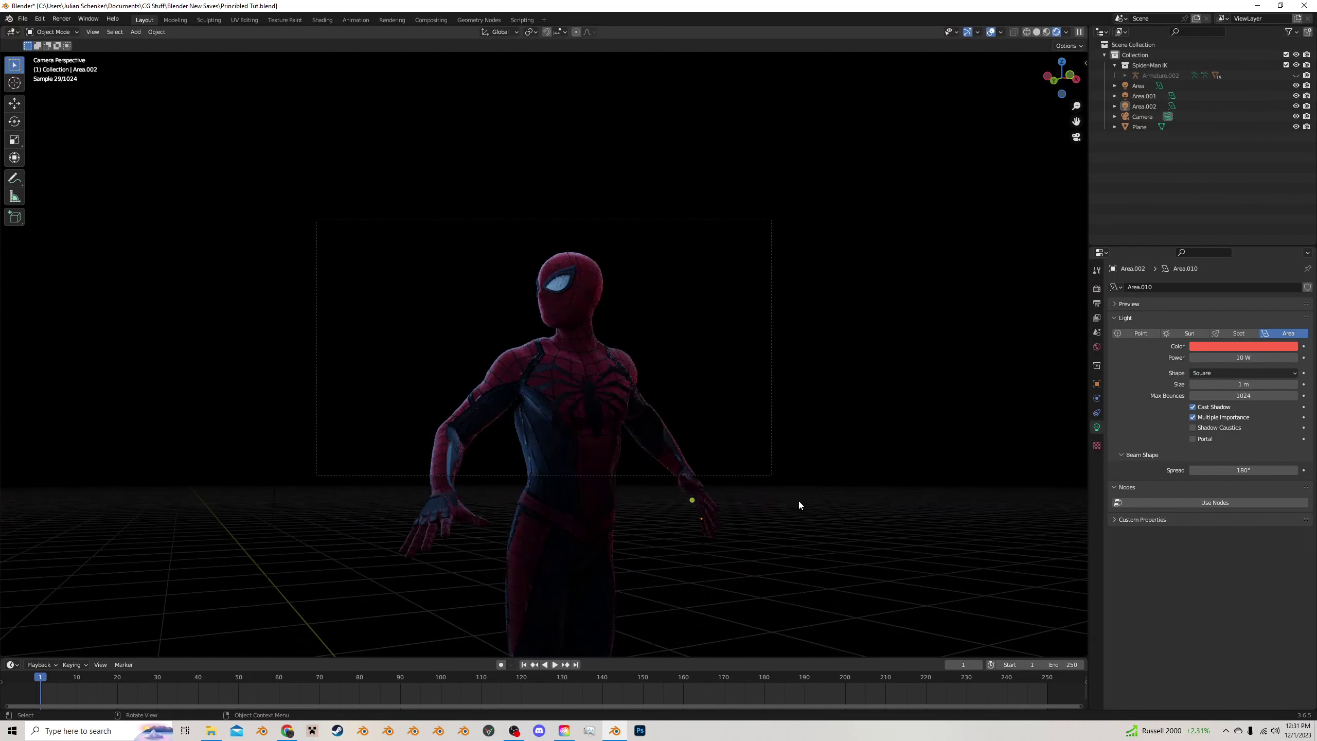
left_click(820, 494)
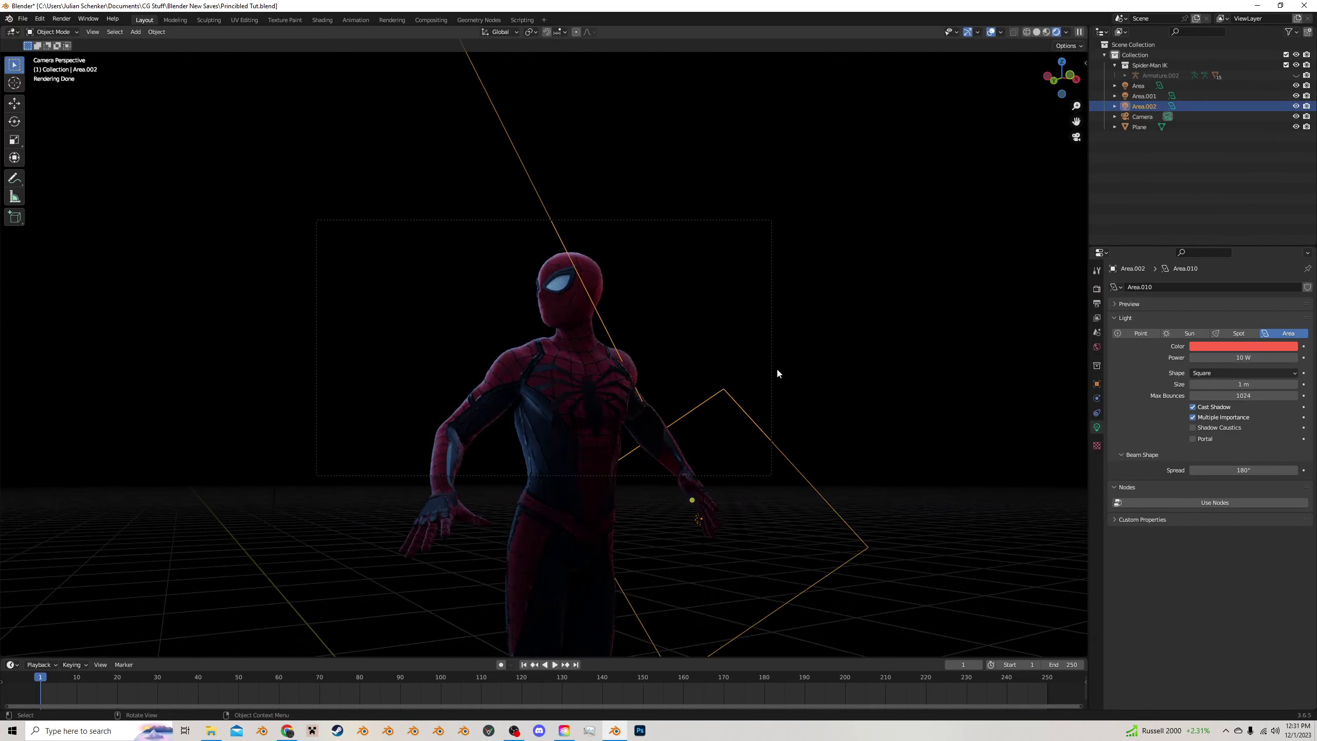
key("g")
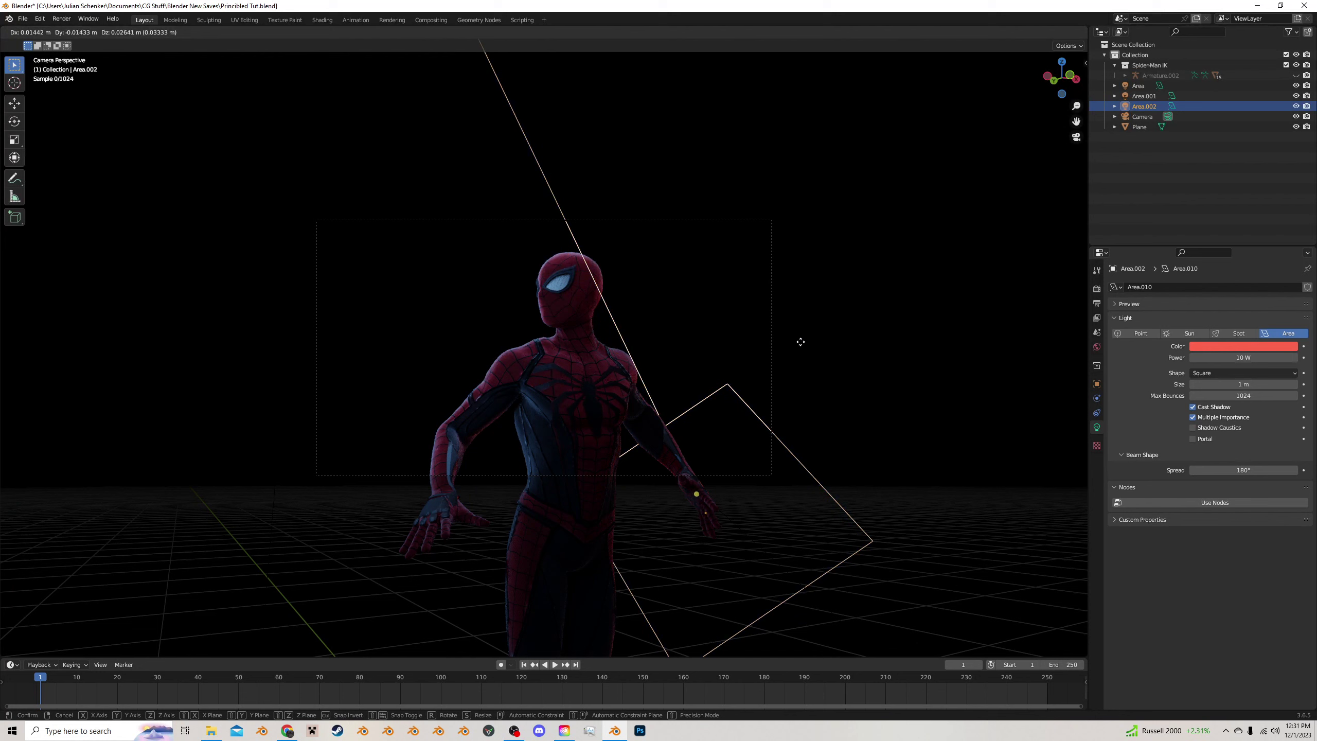
left_click(754, 420)
left_click_drag(731, 441, 840, 399)
left_click_drag(773, 432, 641, 392)
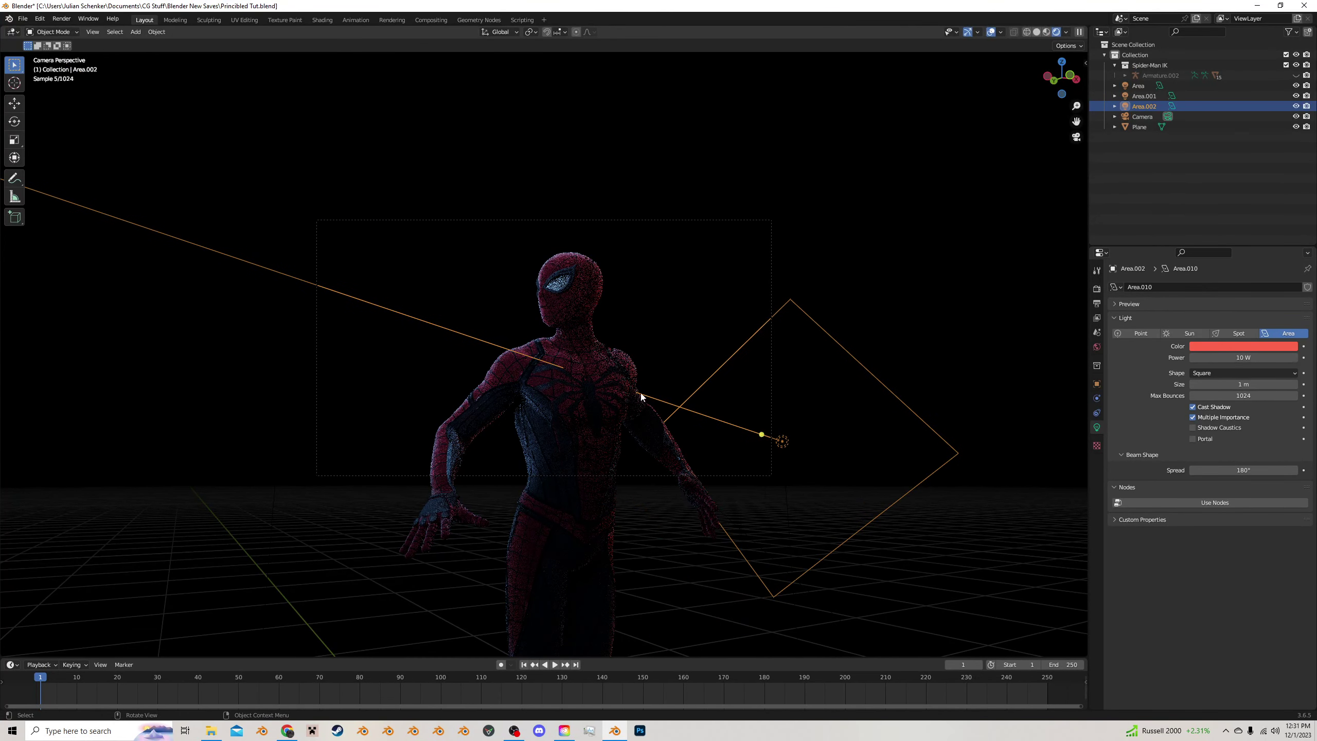
Set the red light to 20 W, check the blue Area.001 light, and render with F12
left_click(1222, 357)
type("20")
key("Return")
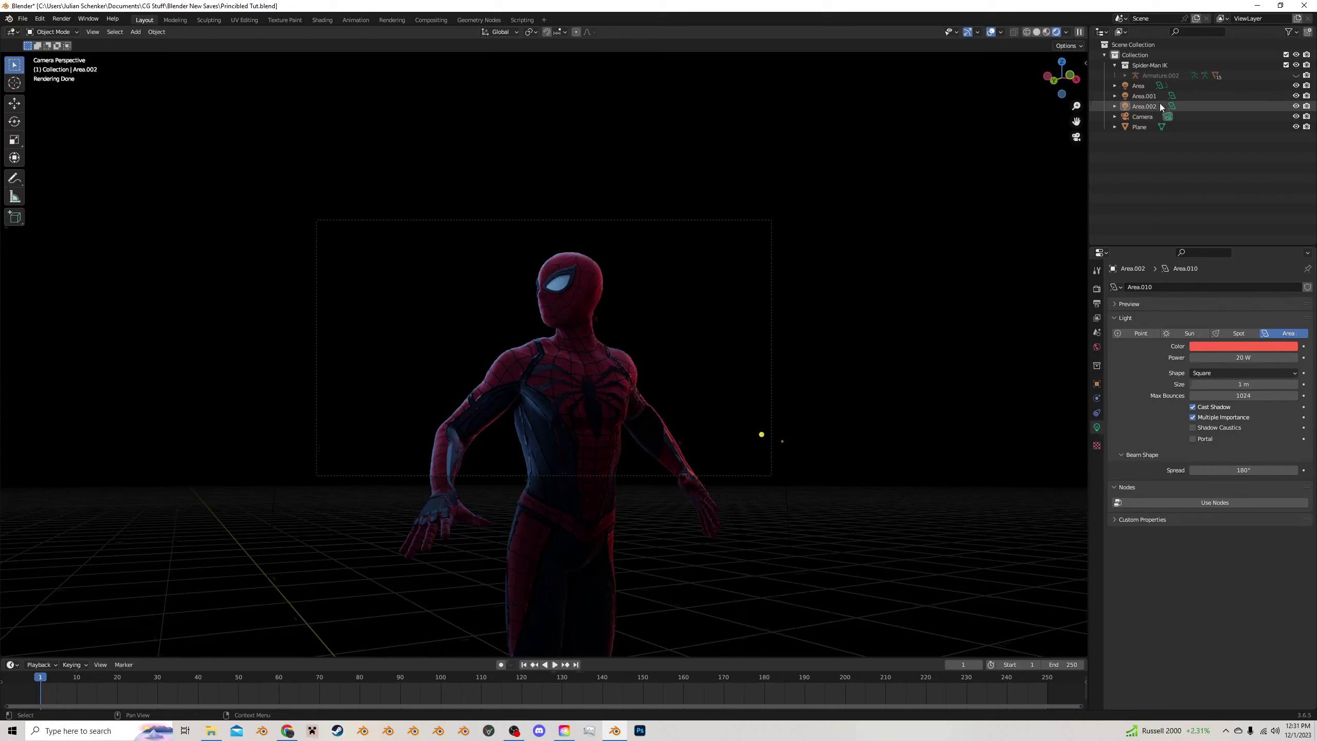
left_click(1143, 95)
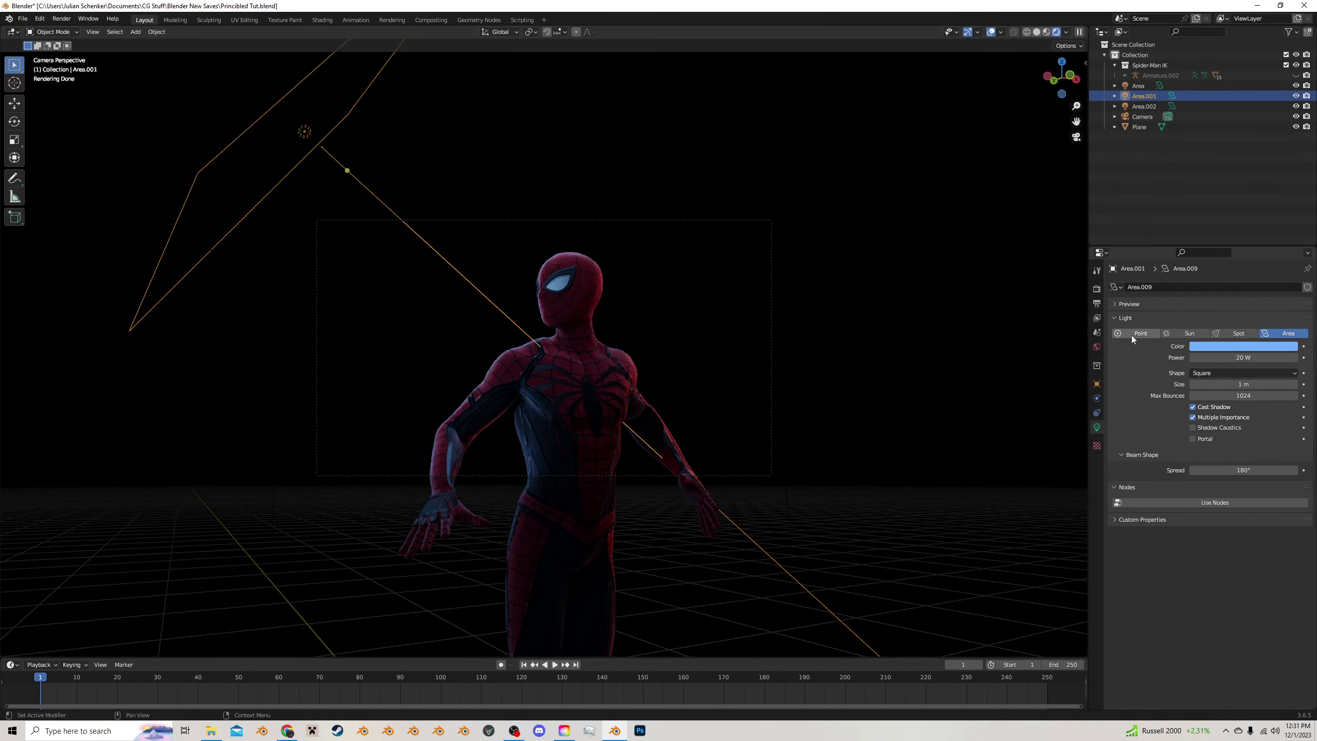
left_click(1207, 345)
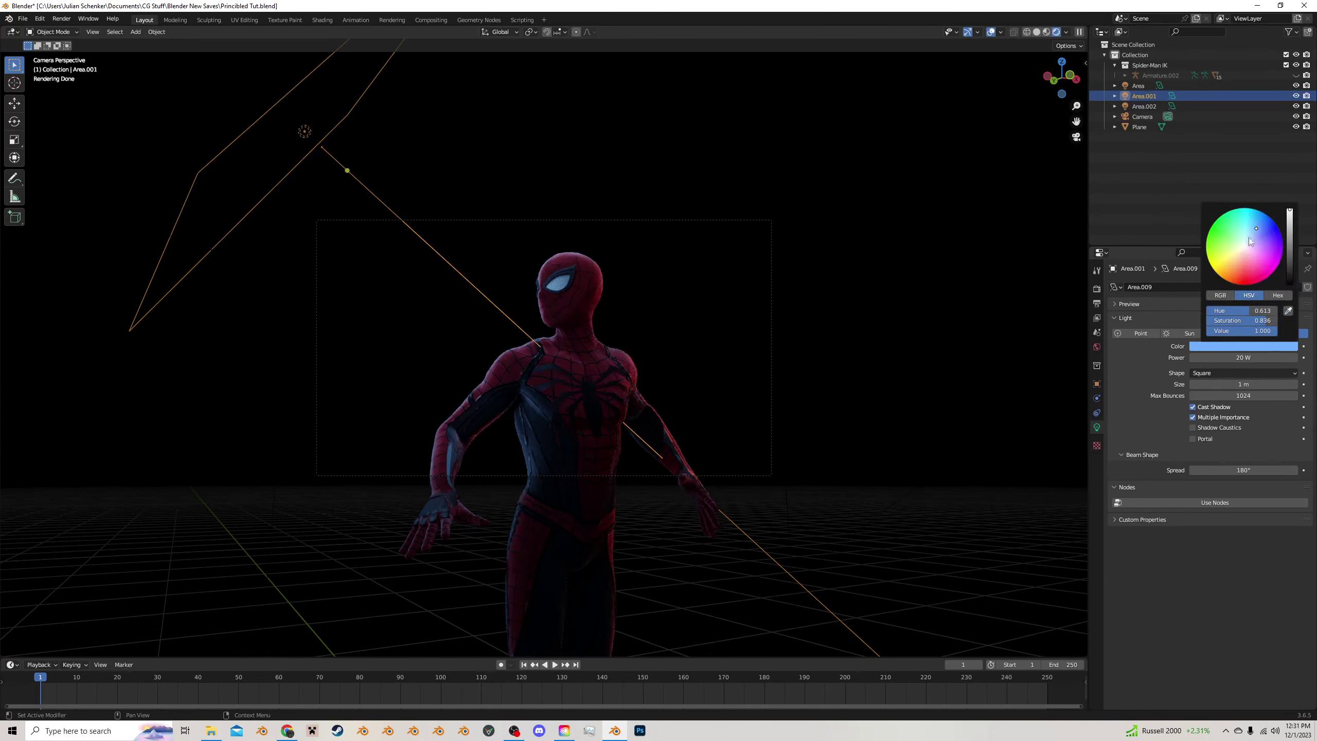
left_click(1236, 357)
key("Return")
scroll(736, 410, "up", 4)
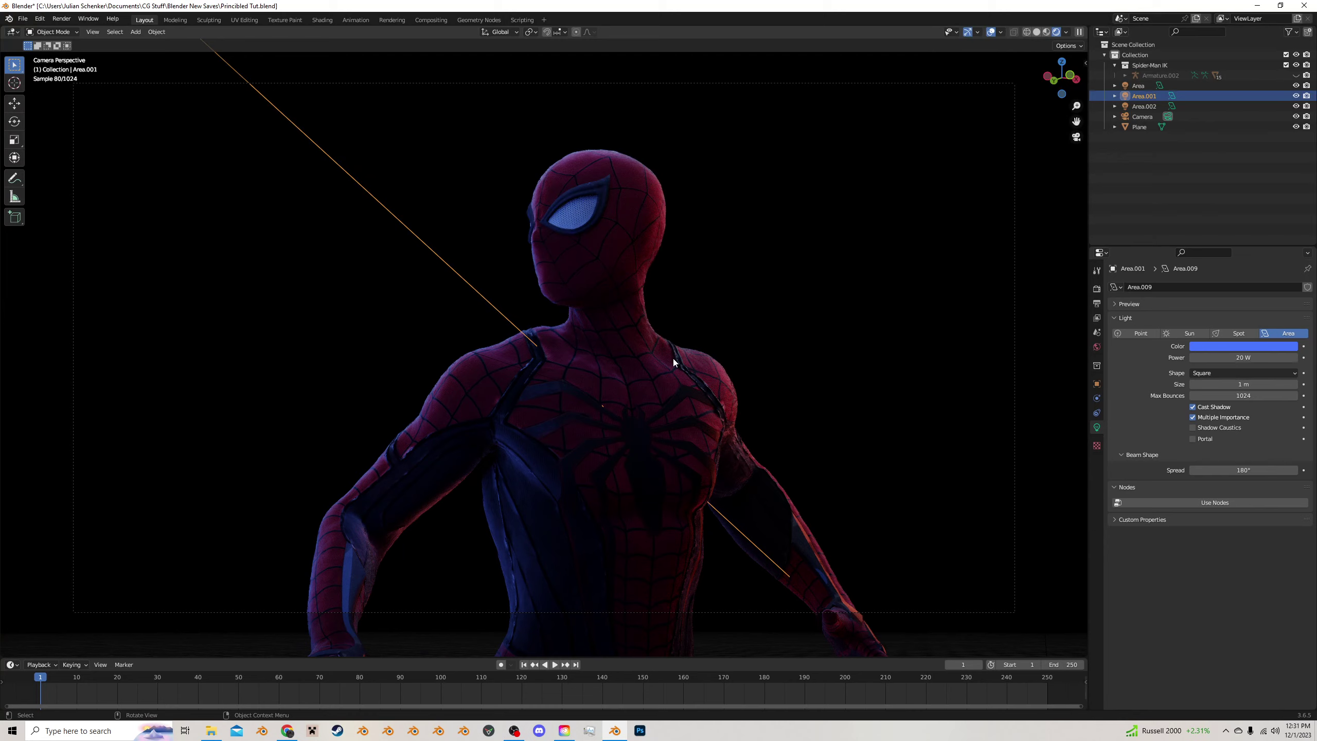
key("F12")
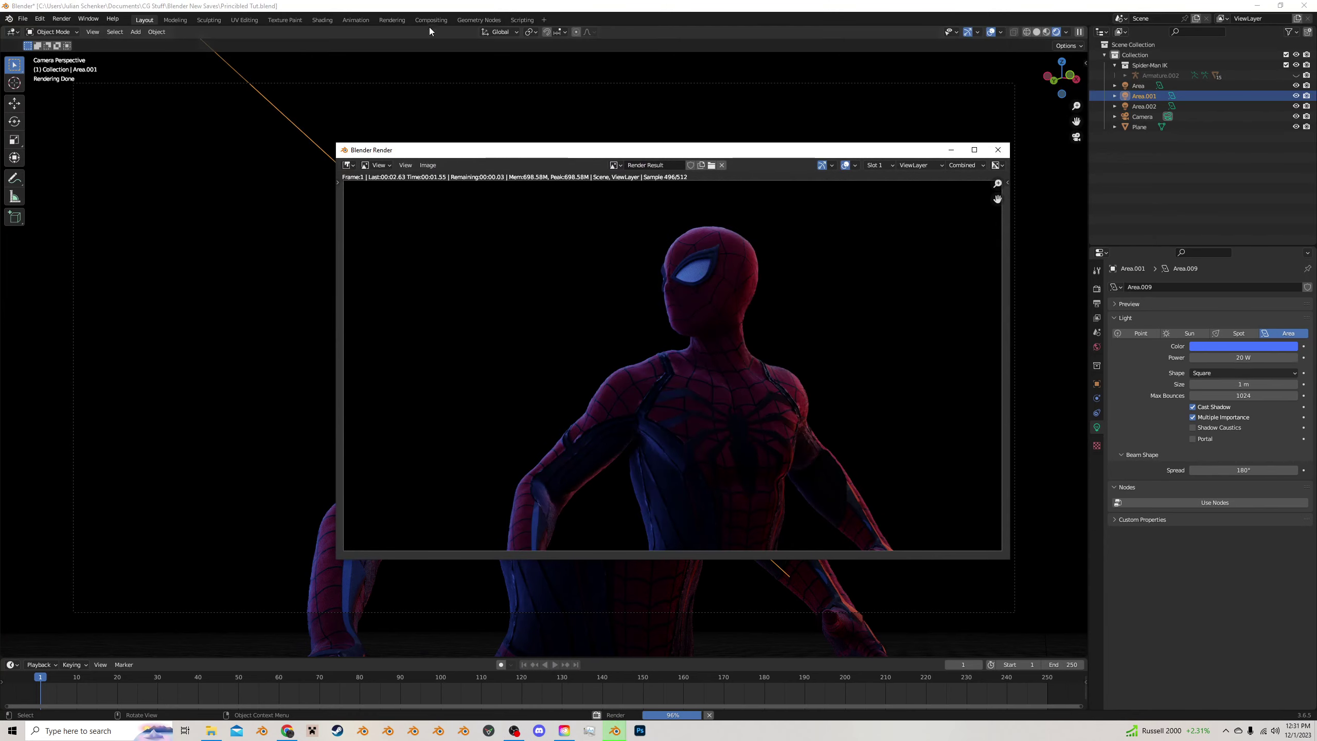
key("Escape")
left_click(431, 19)
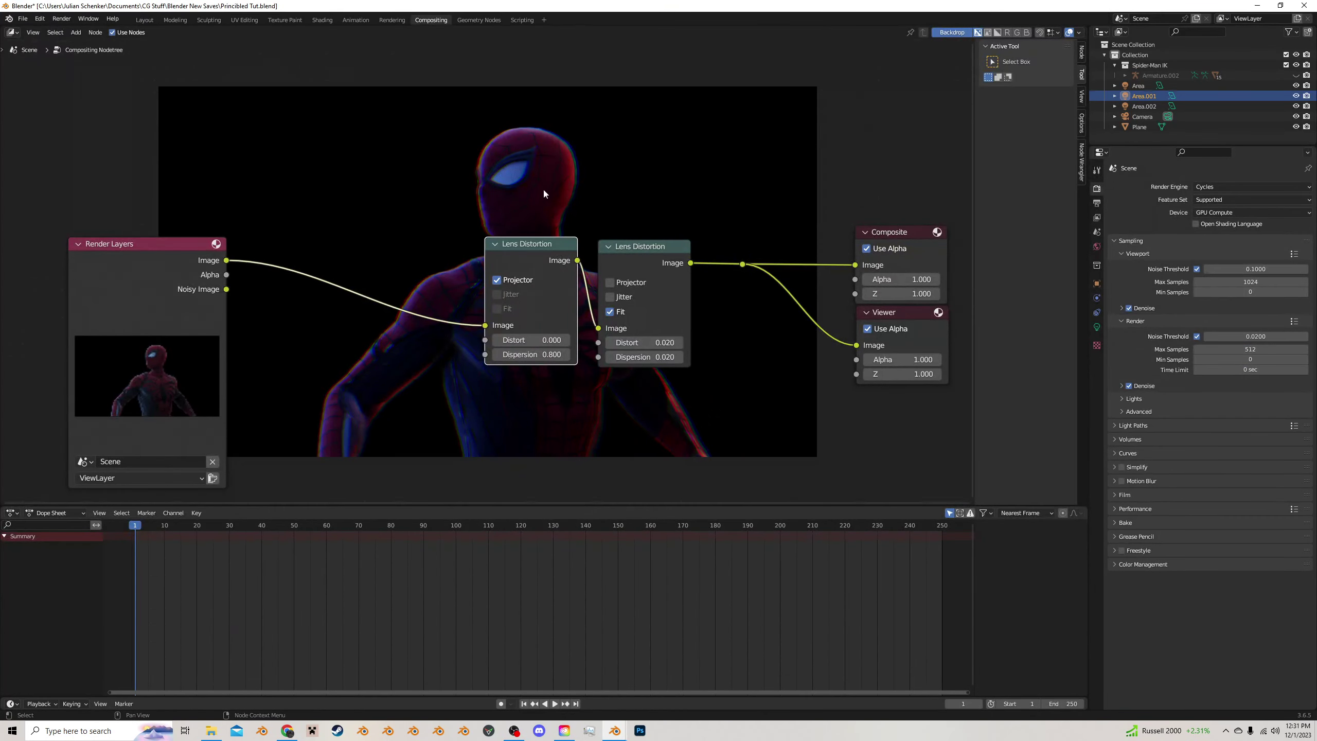
middle_click_drag(543, 187, 572, 227)
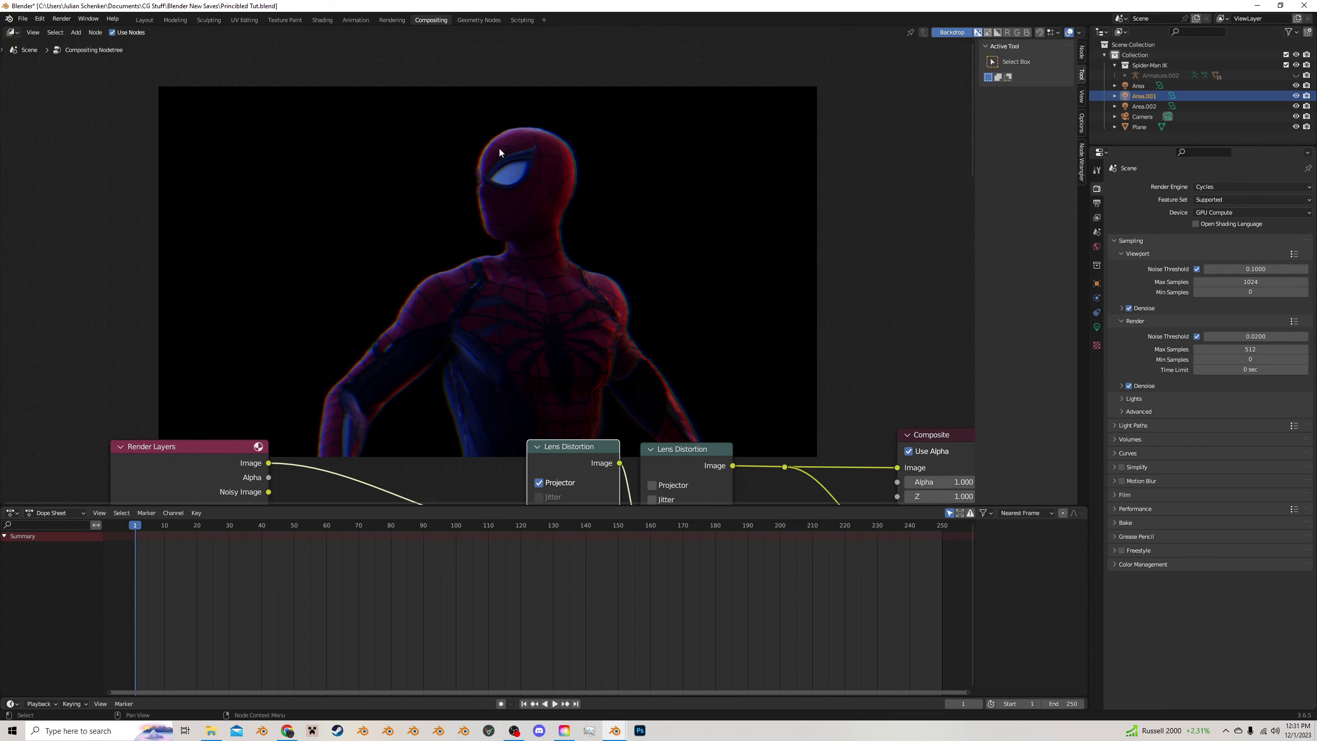
left_click(144, 20)
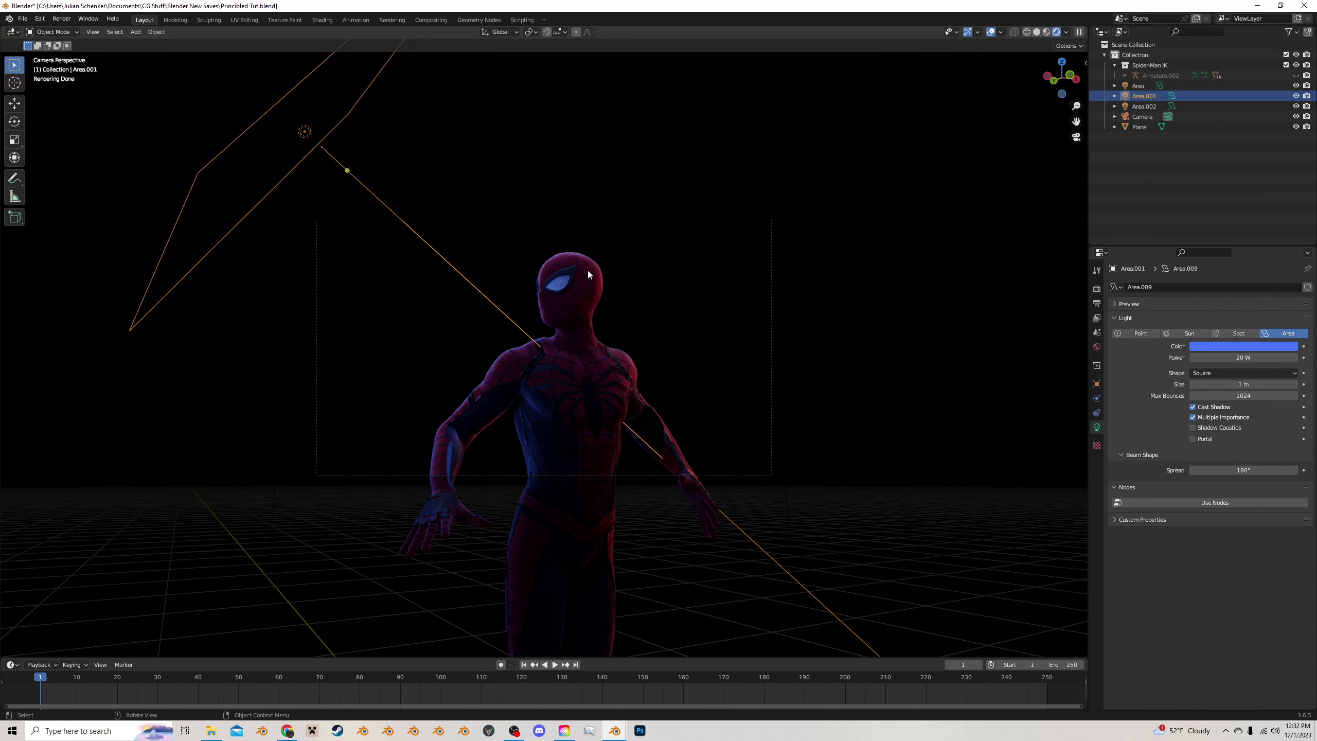
Change the blue Area.001 light's colour to pure green
scroll(586, 271, "up", 2)
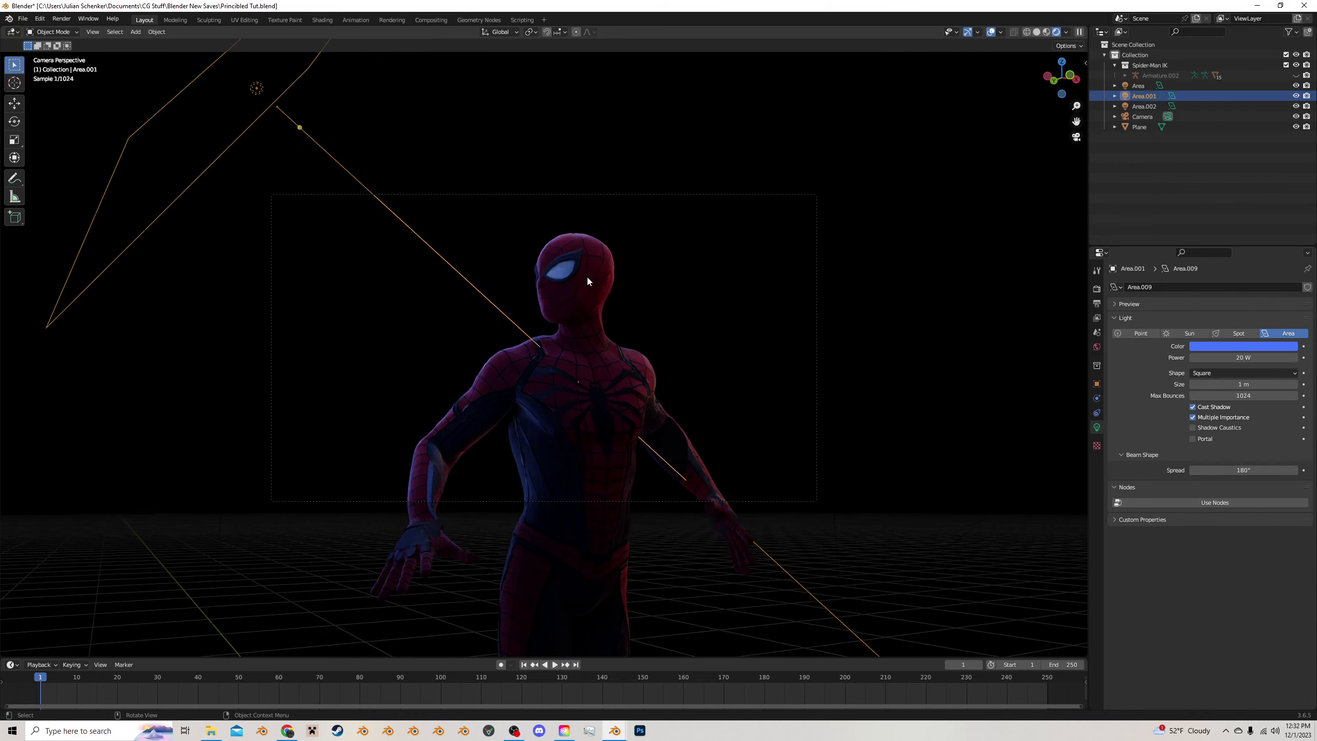
left_click(1207, 346)
left_click(1232, 273)
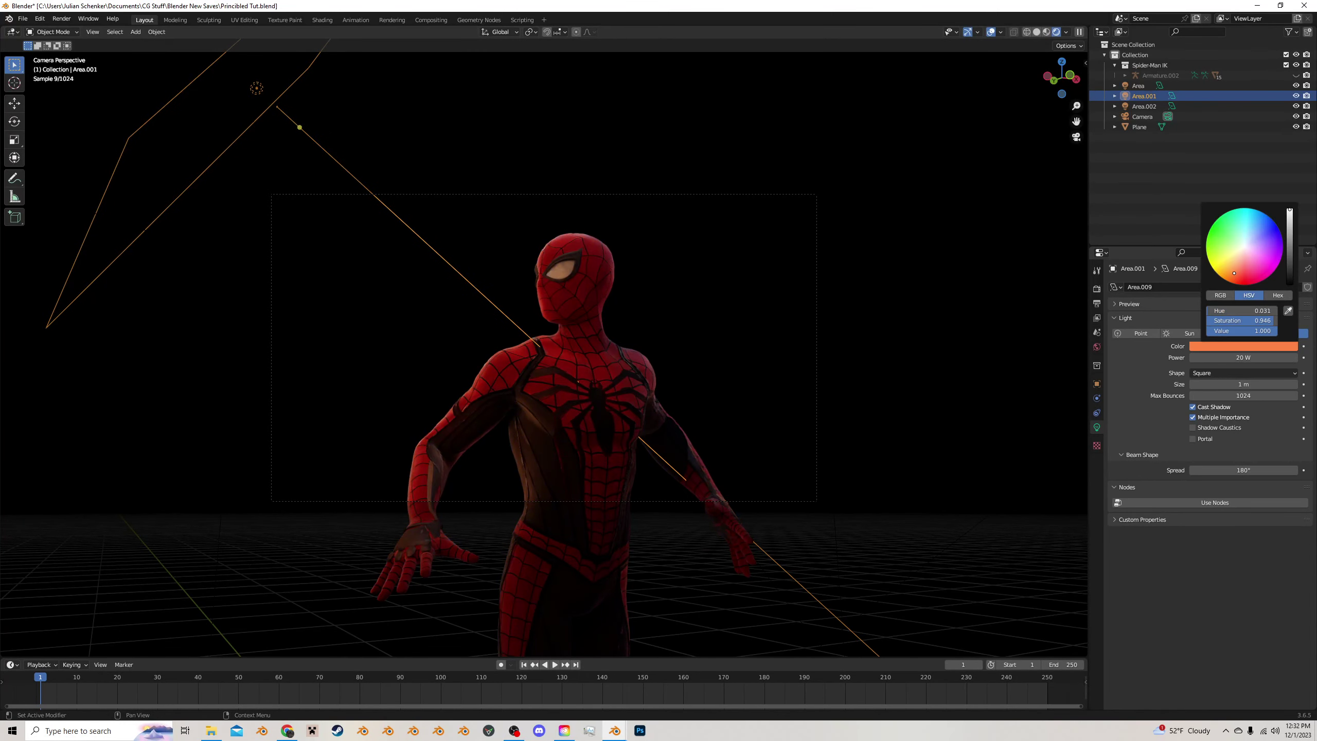
left_click_drag(1241, 310, 1260, 310)
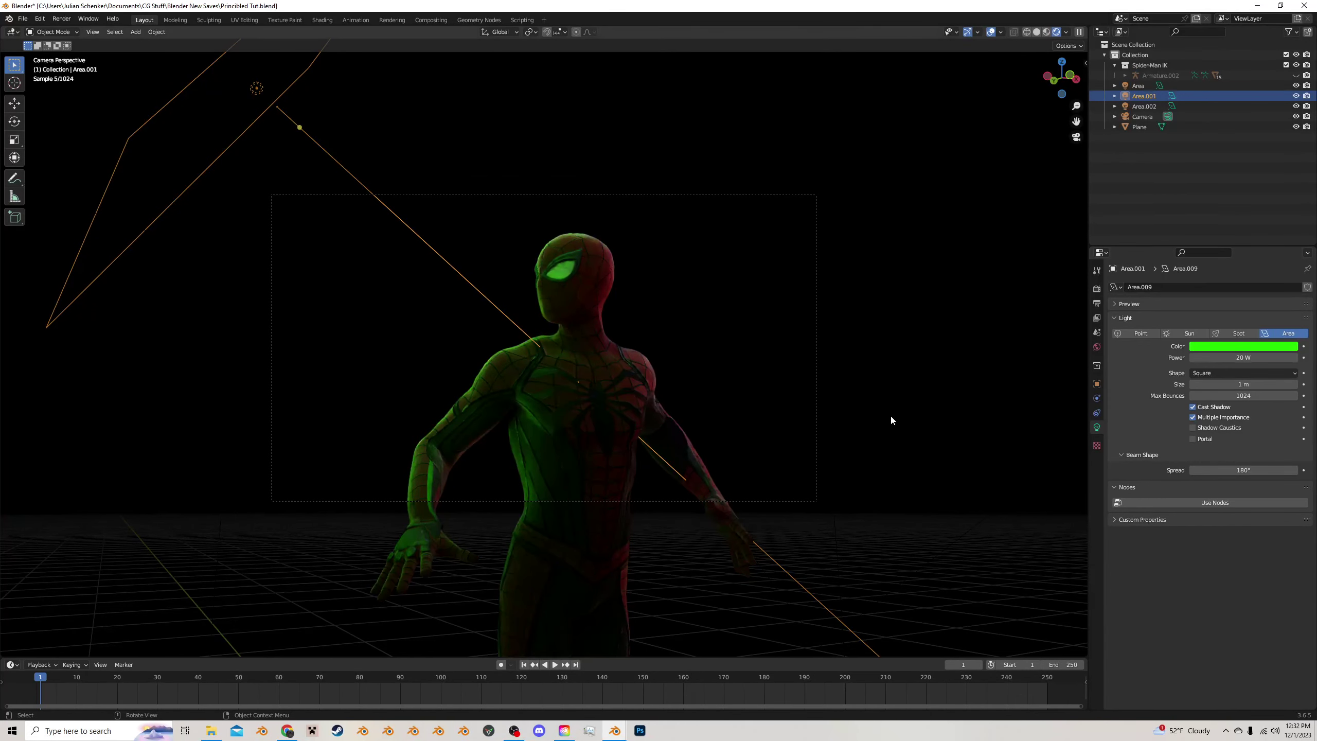
Change Area.002's colour to orange, render, and view the result in Compositing
left_click(1144, 106)
left_click(1222, 345)
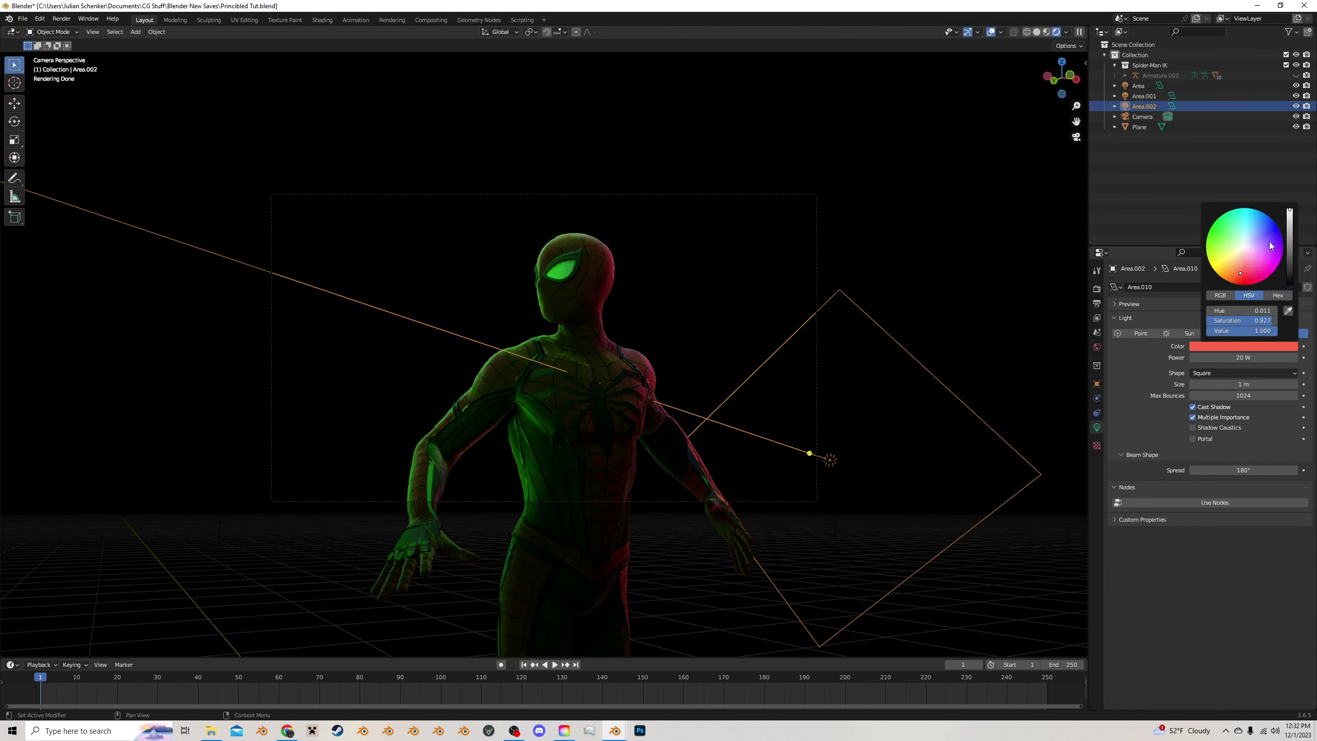
left_click(1259, 223)
mouse_move(1259, 223)
left_mouse_down()
mouse_move(1215, 236)
mouse_move(1223, 279)
left_mouse_up()
key("F12")
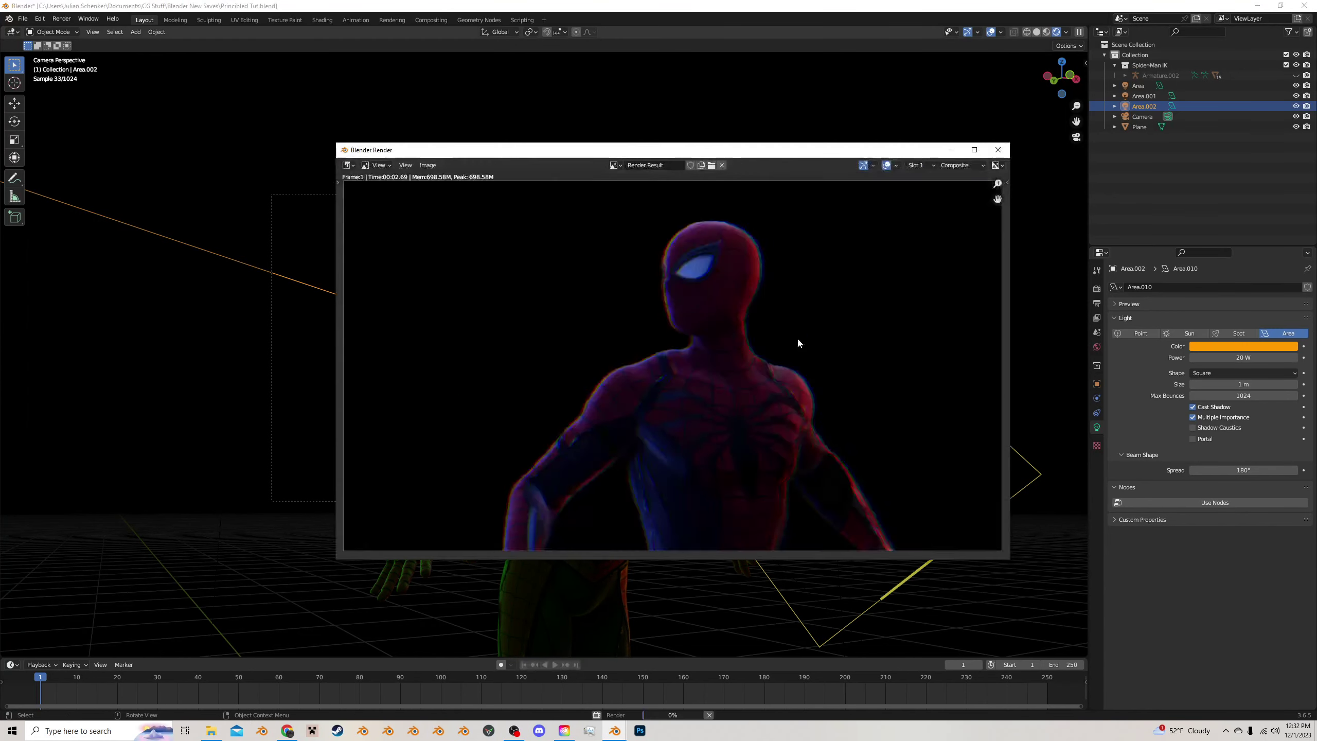
left_click(429, 20)
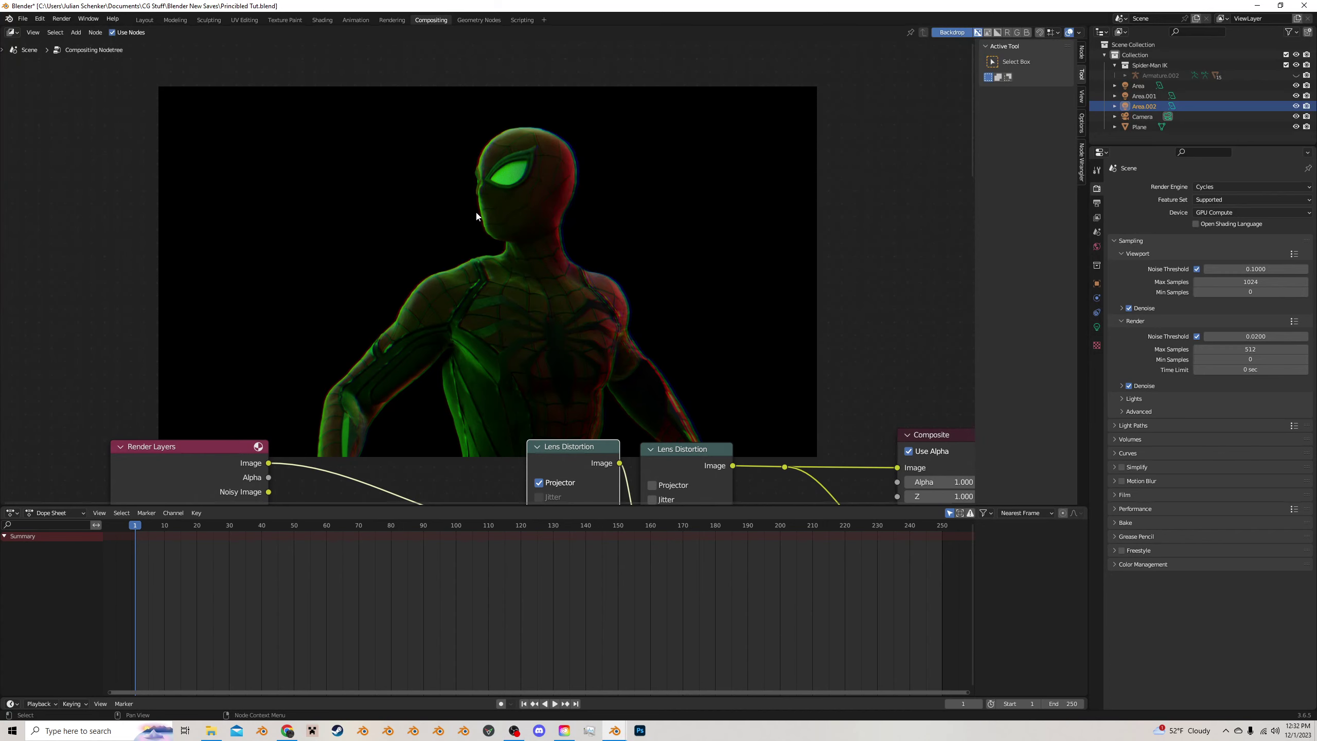
In Layout, undo the colour changes to restore blue and red lights, then re-render
left_click(145, 19)
key("ctrl+z")
key("ctrl+z")
key("ctrl+z")
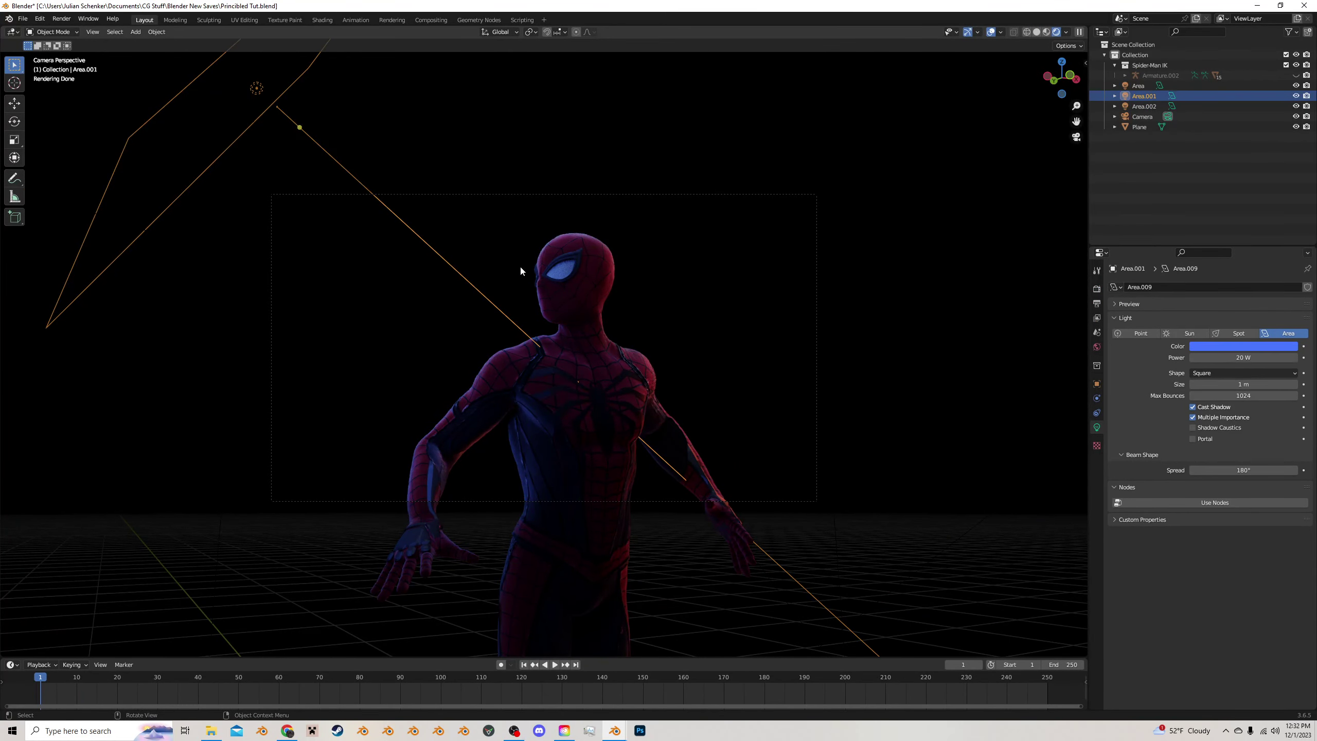
scroll(521, 266, "up", 3)
key("F12")
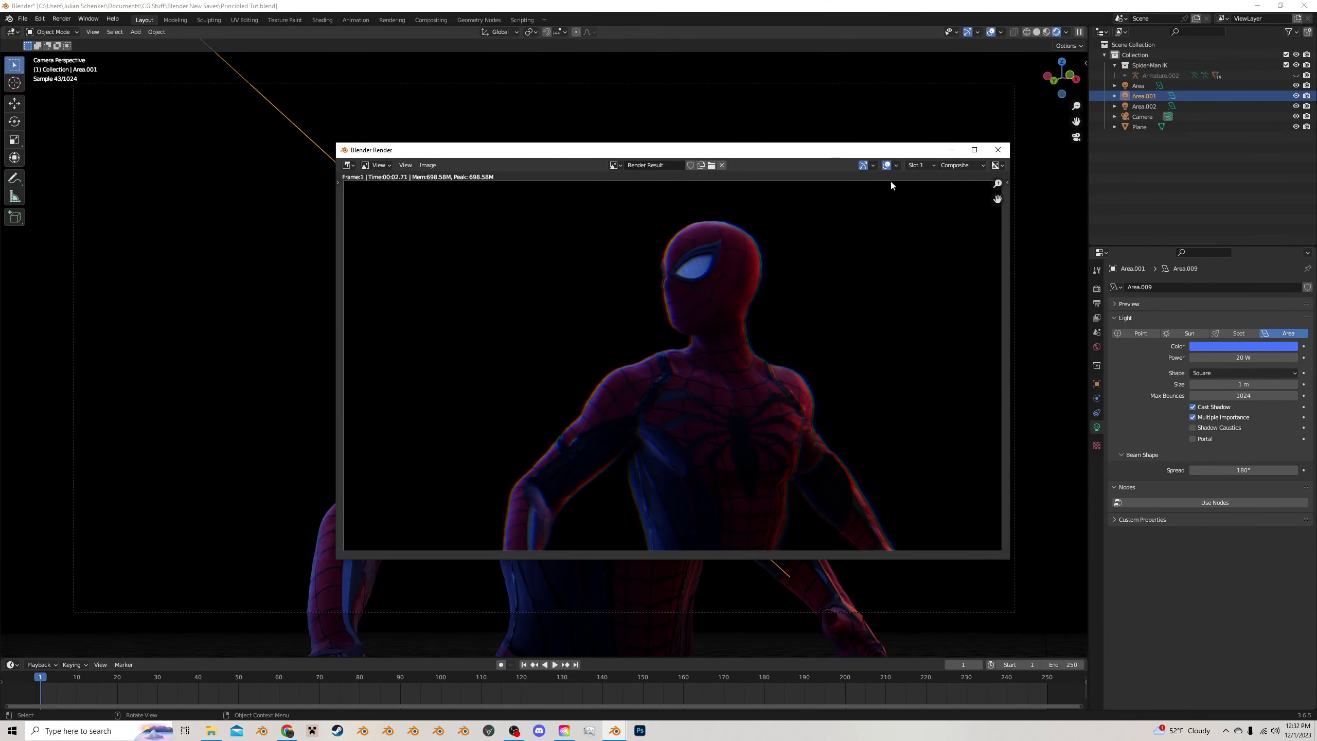
left_click(997, 149)
Try dark teal, bright red and blue world background colours in the World settings
left_click(1096, 347)
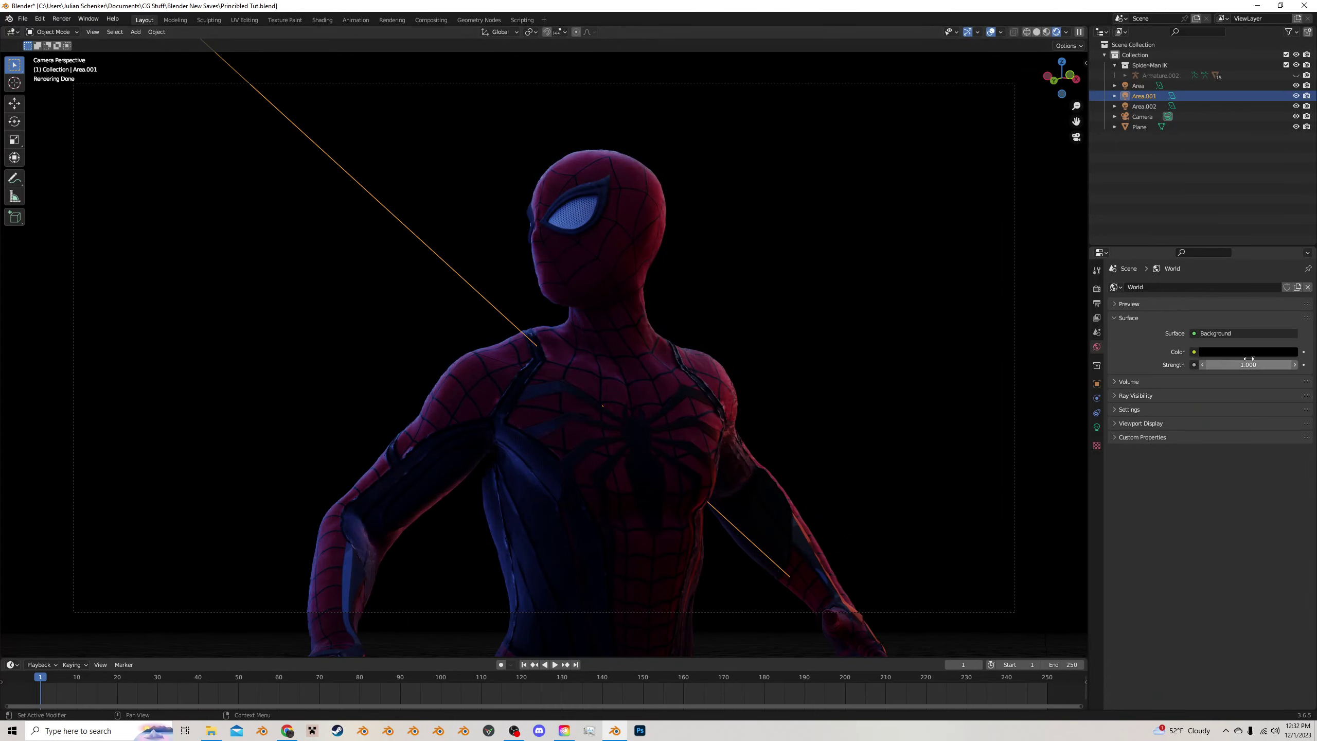
left_click(1242, 353)
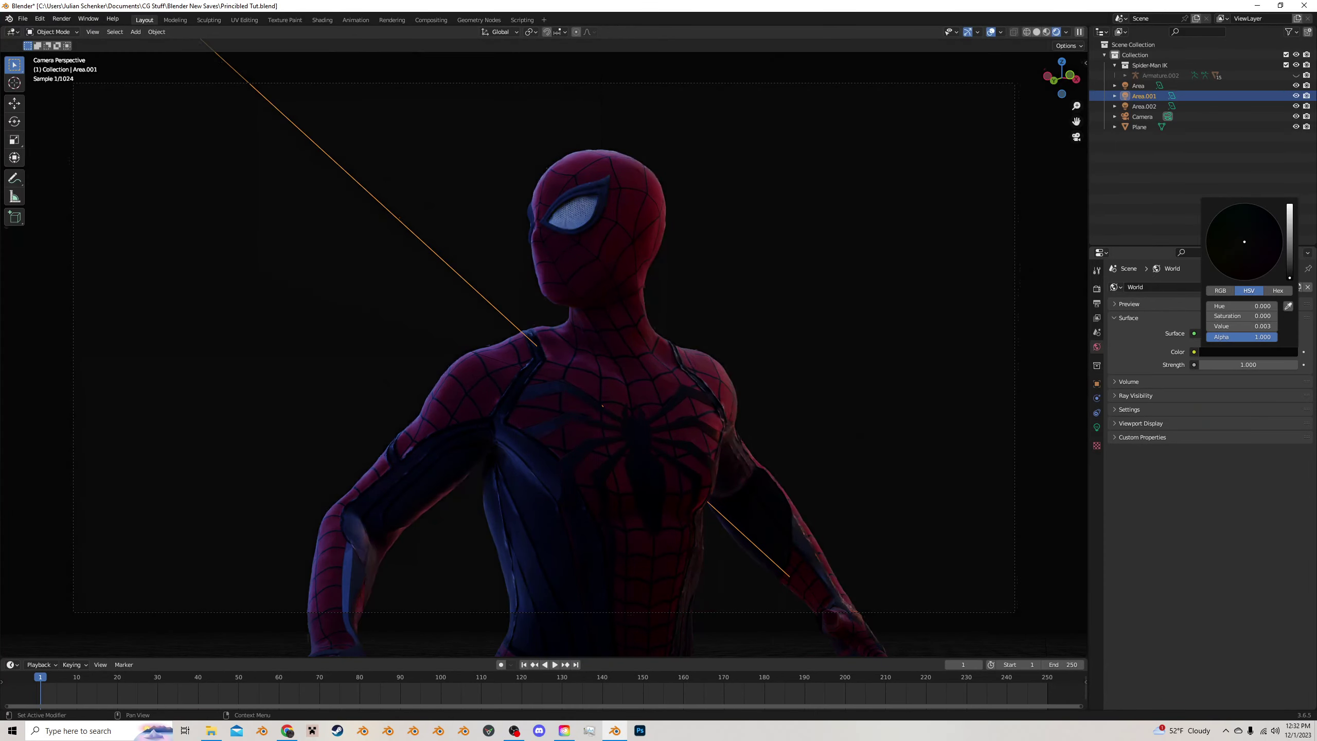
left_click_drag(1289, 277, 1289, 271)
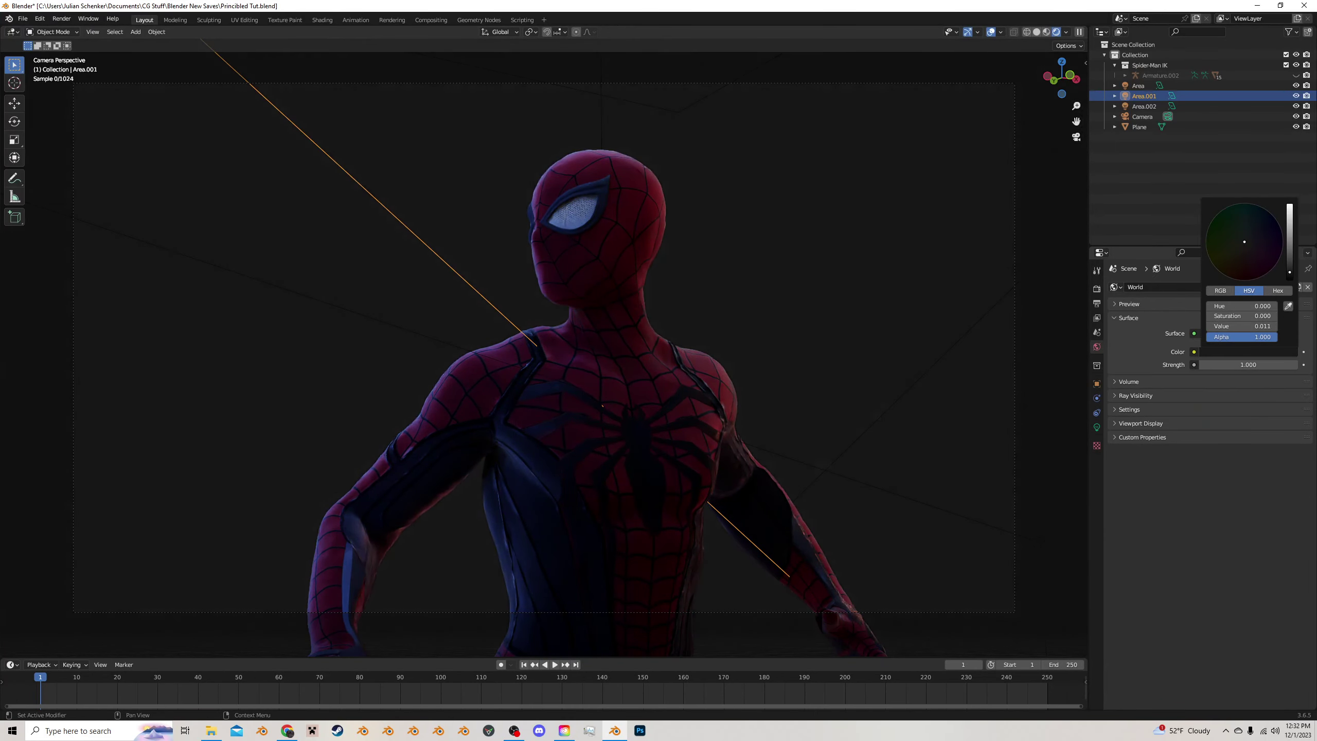
left_click(1251, 222)
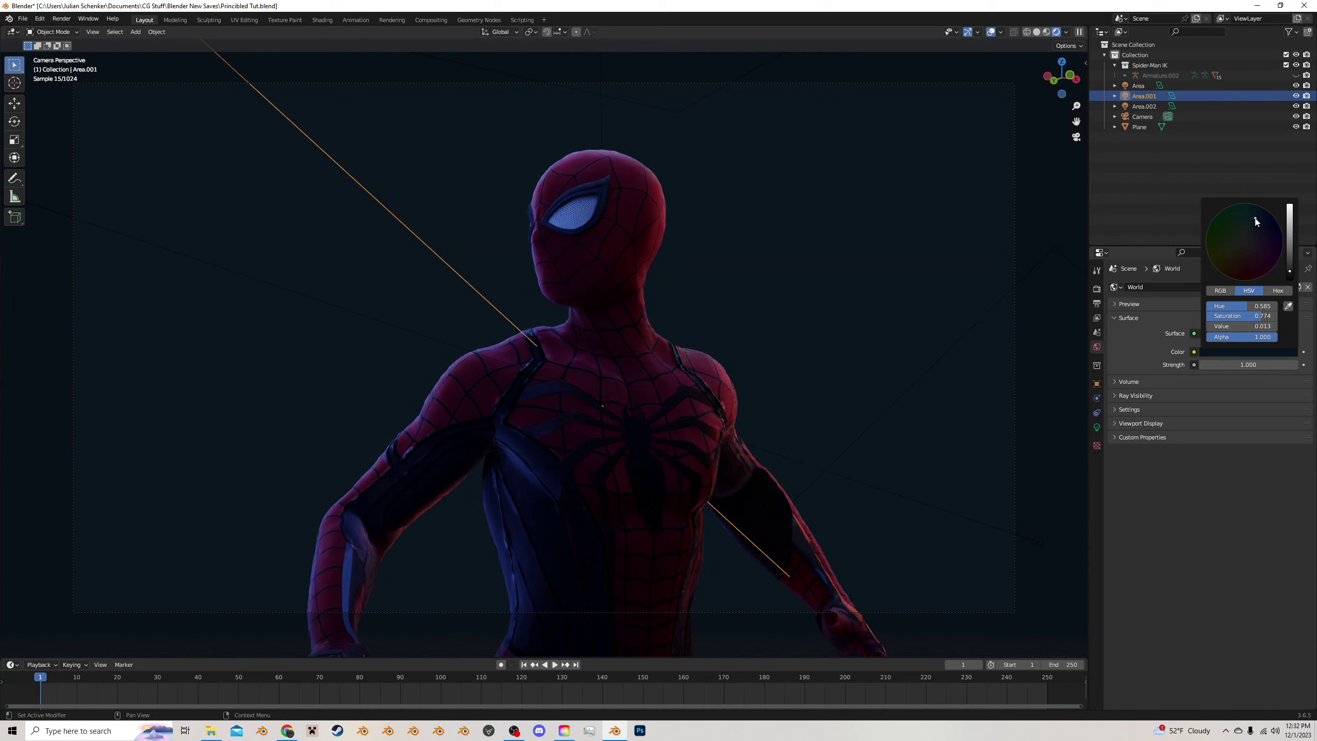
left_click(1239, 274)
left_click_drag(1289, 271, 1289, 250)
left_click(1240, 281)
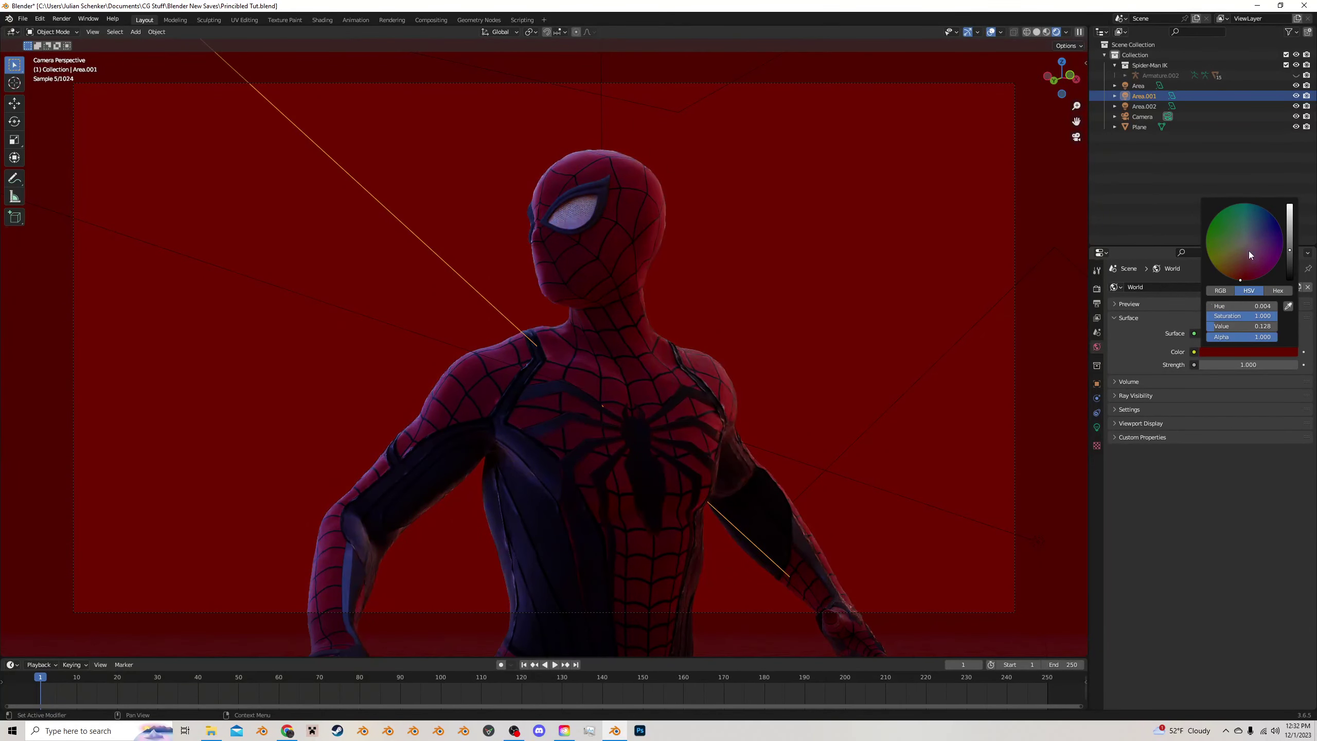
left_click(1260, 216)
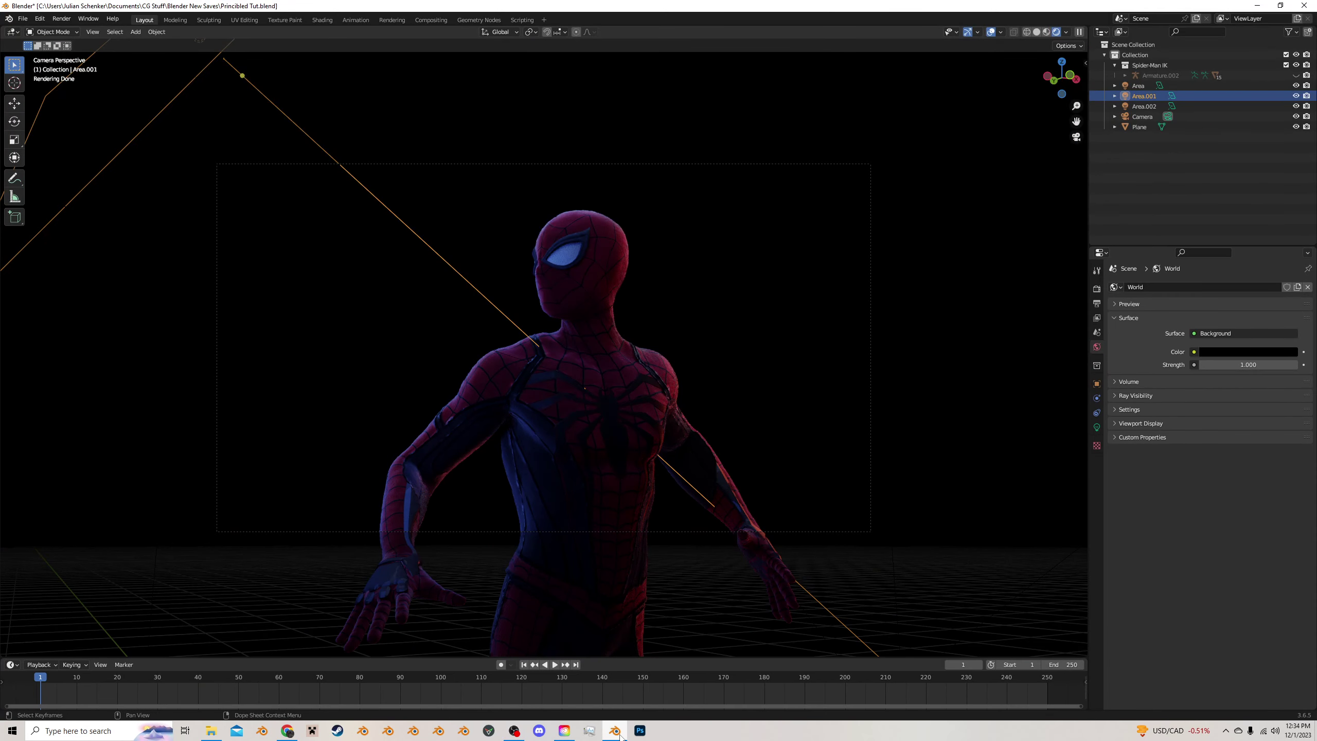
mouse_move(617, 731)
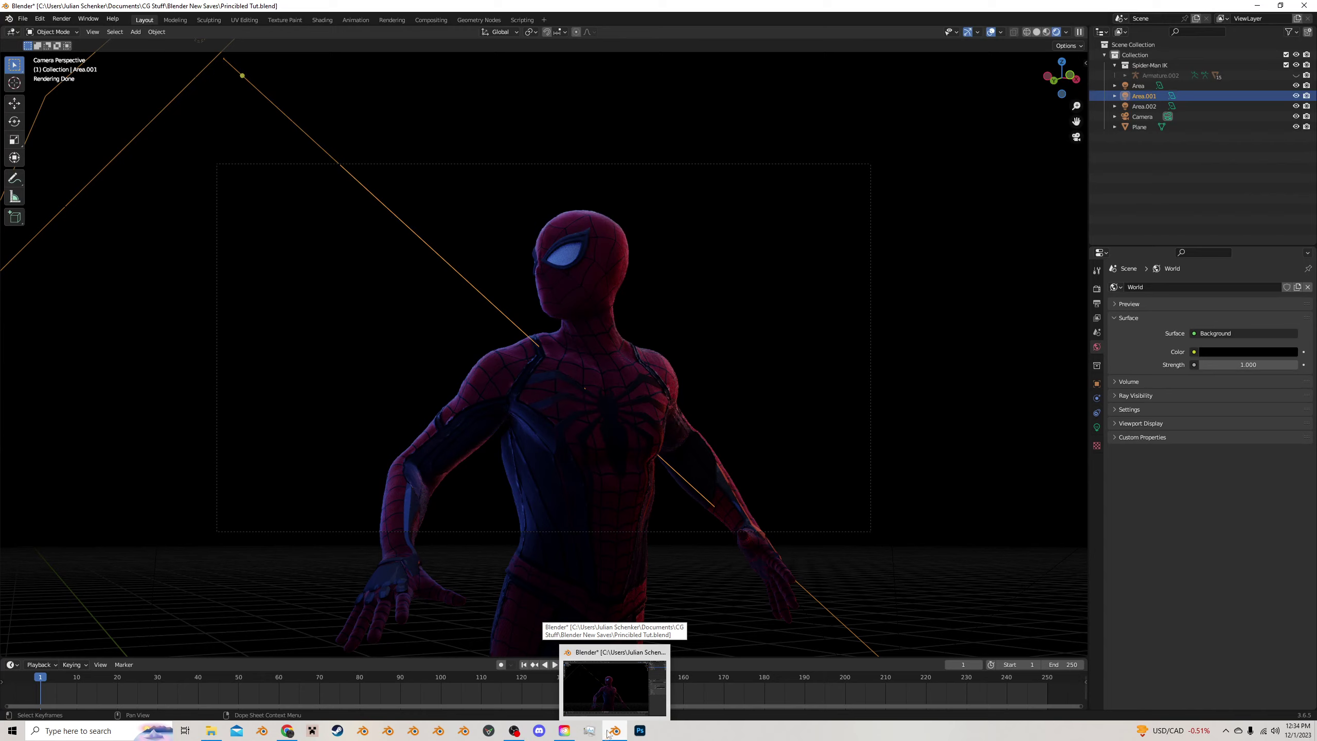